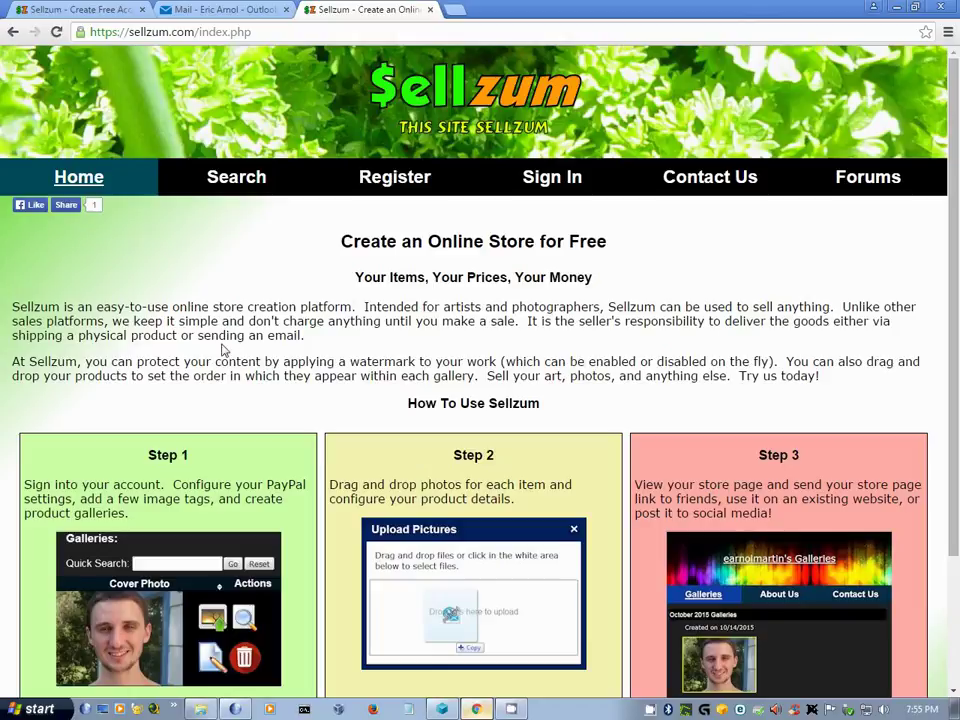
- Return to the filled-in registration form and accept the terms and conditions
{"action": "left_click", "coordinate": [76, 12]}
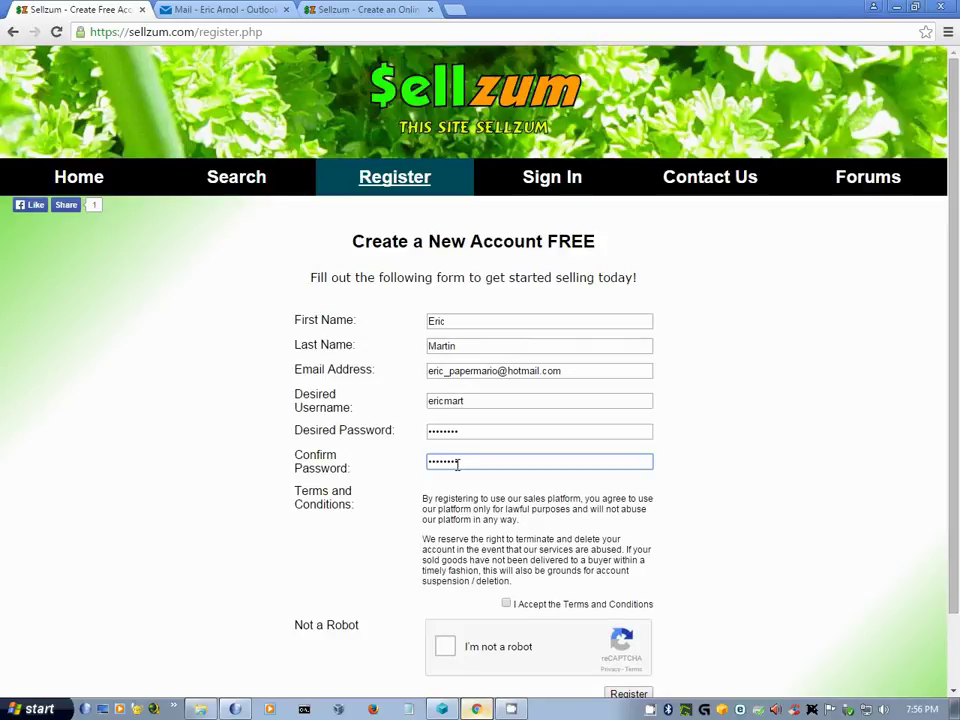
{"action": "left_click", "coordinate": [507, 605]}
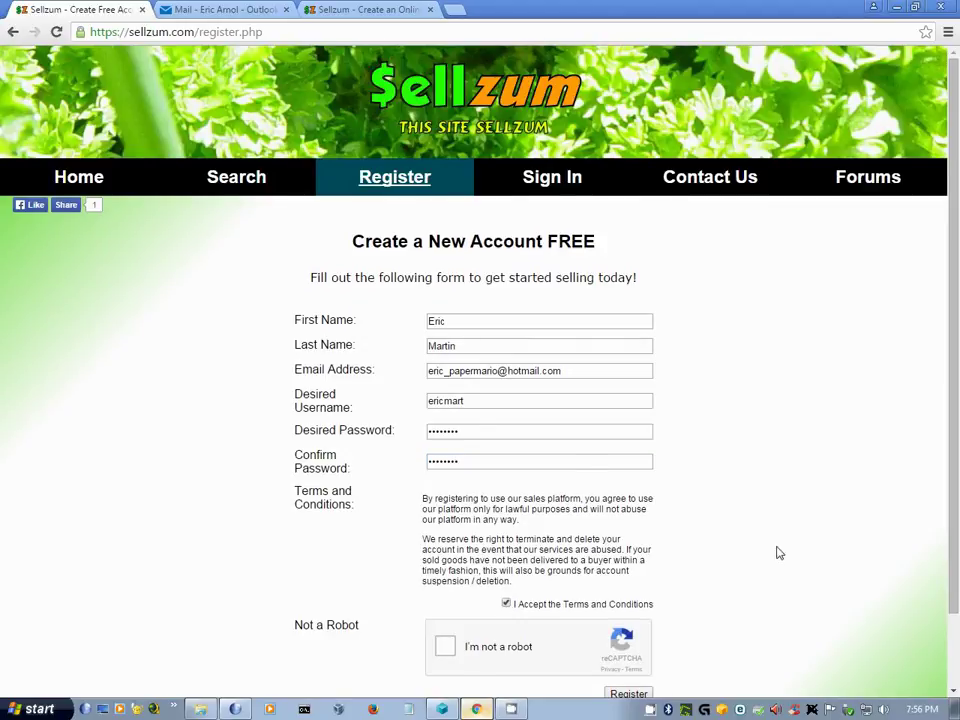
{"action": "scroll", "coordinate": [760, 555], "scroll_direction": "down", "scroll_amount": 1}
- Solve the flower-image reCAPTCHA, submit the registration, and dismiss the account-created notice
{"action": "left_click", "coordinate": [443, 576]}
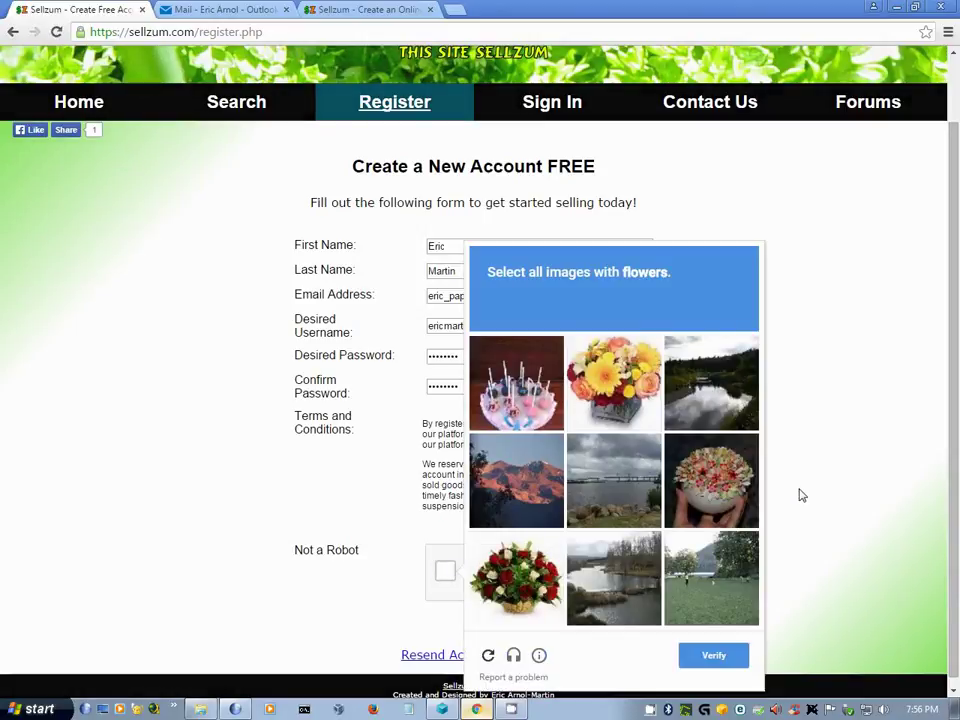
{"action": "left_click", "coordinate": [629, 398]}
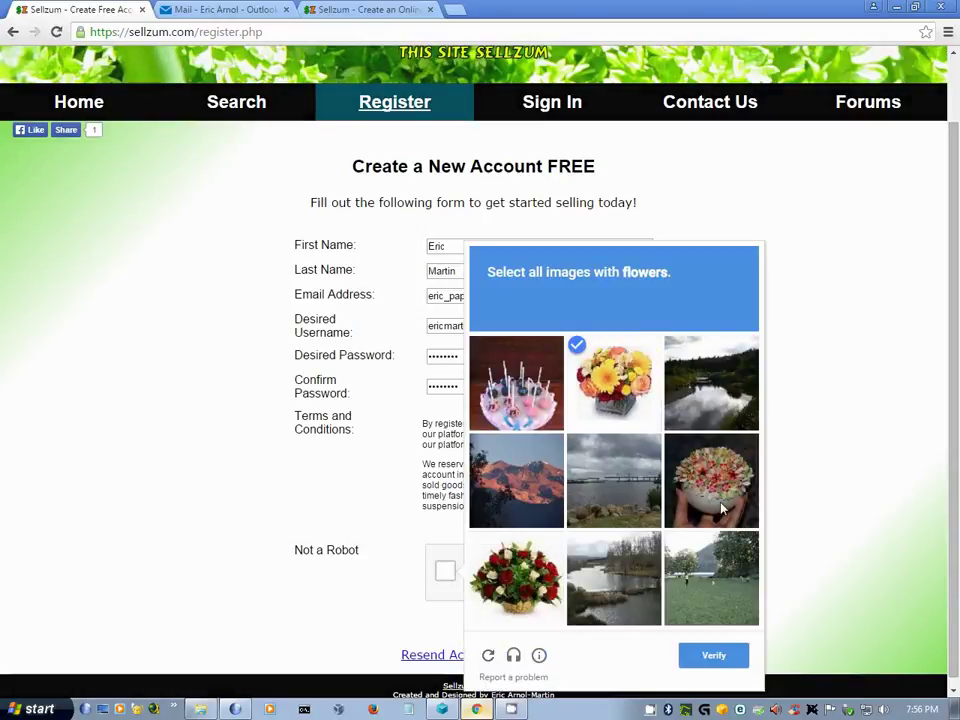
{"action": "left_click", "coordinate": [711, 480]}
{"action": "left_click", "coordinate": [516, 578]}
{"action": "left_click", "coordinate": [703, 660]}
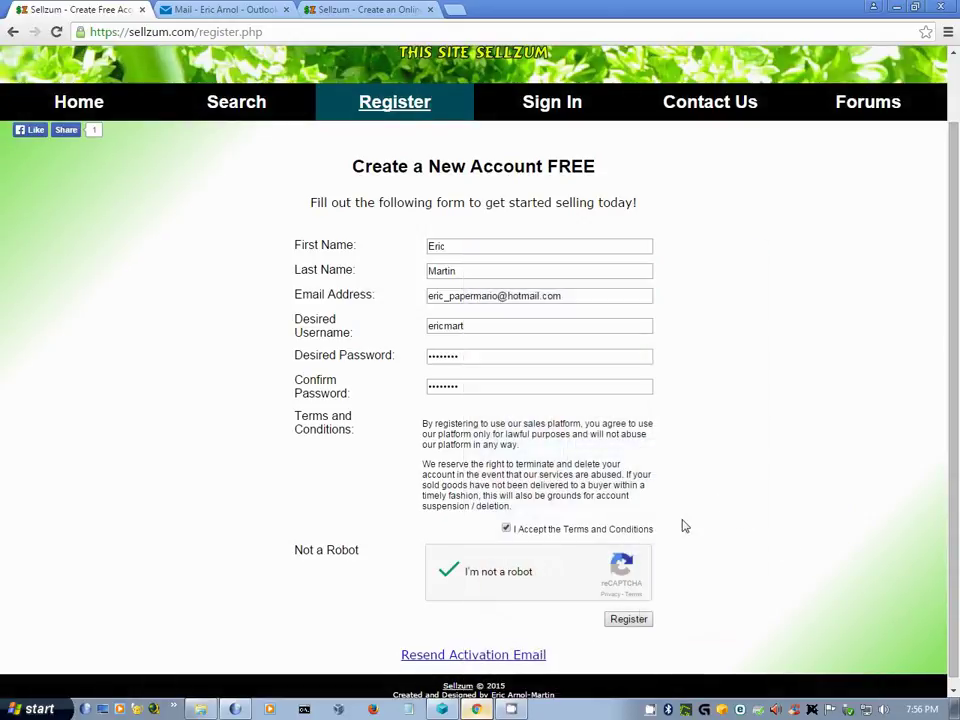
{"action": "left_click", "coordinate": [629, 619]}
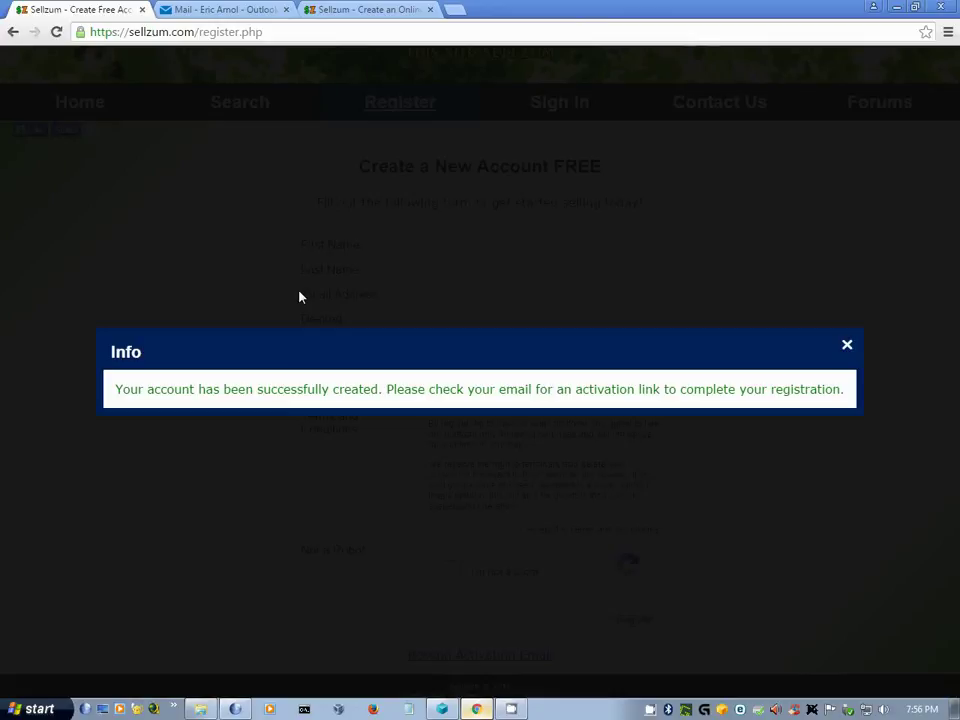
{"action": "left_click", "coordinate": [847, 347]}
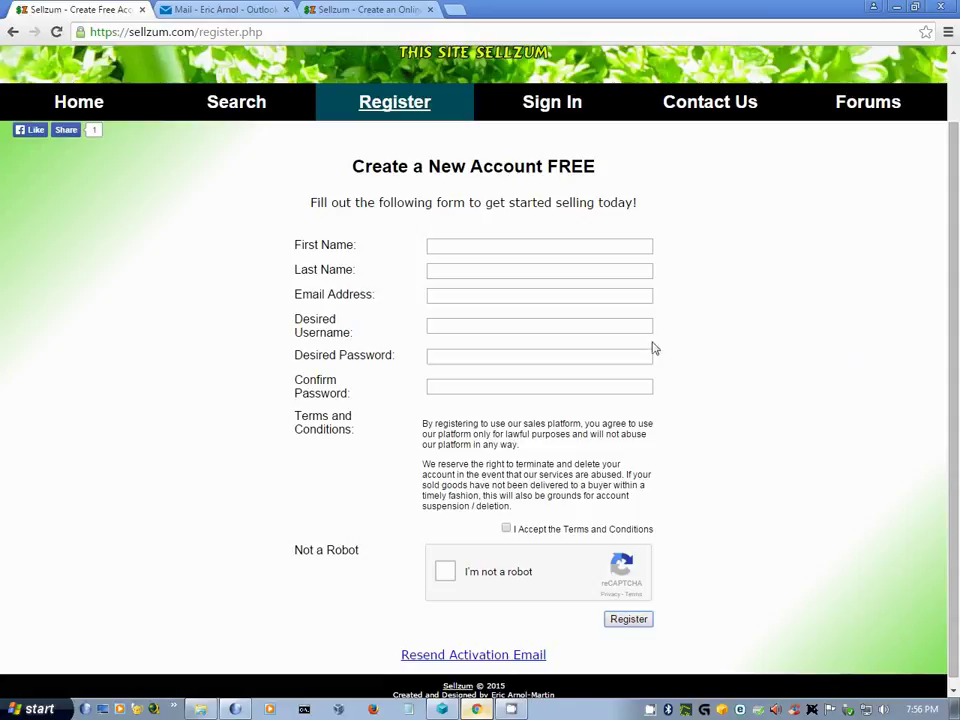
- Open the Sellzum activation email in Outlook's Junk Email folder and follow its activation link
{"action": "left_click", "coordinate": [213, 12]}
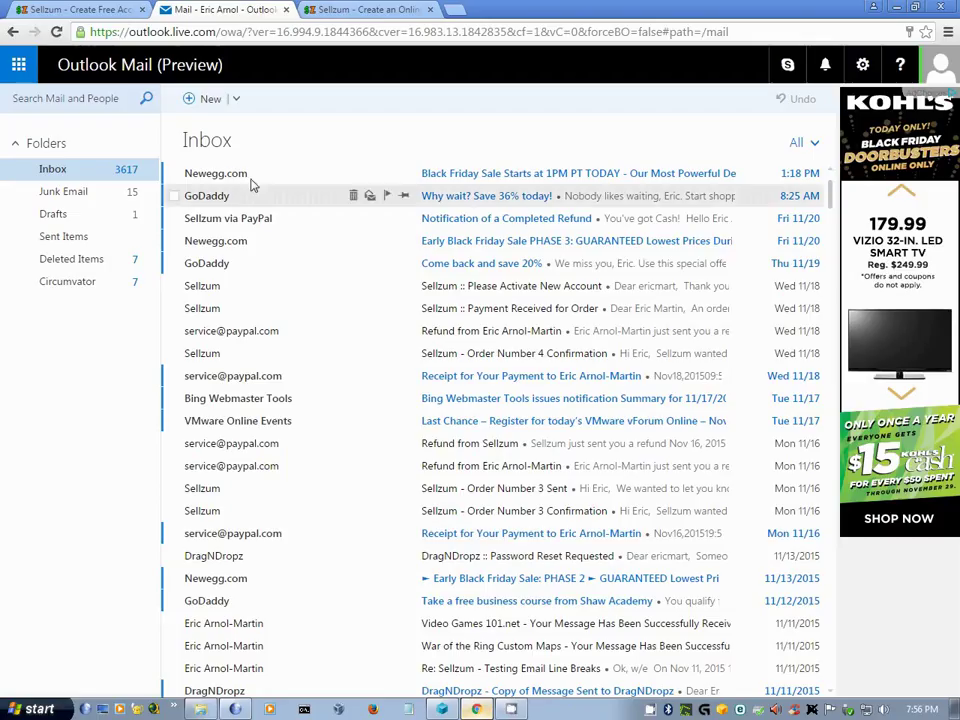
{"action": "left_click", "coordinate": [101, 200]}
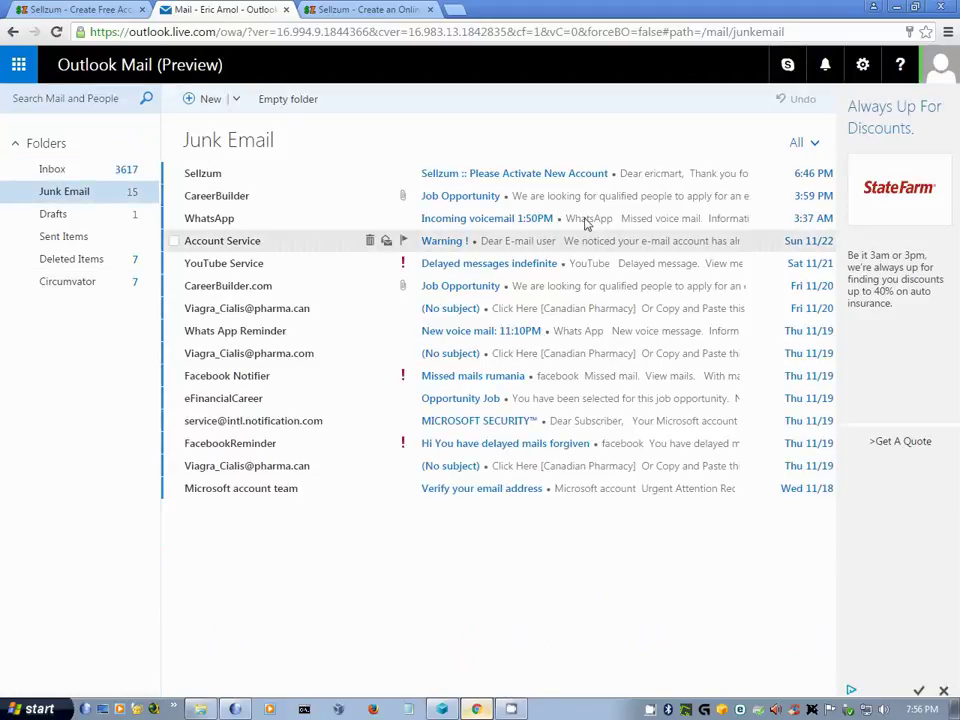
{"action": "left_click", "coordinate": [556, 174]}
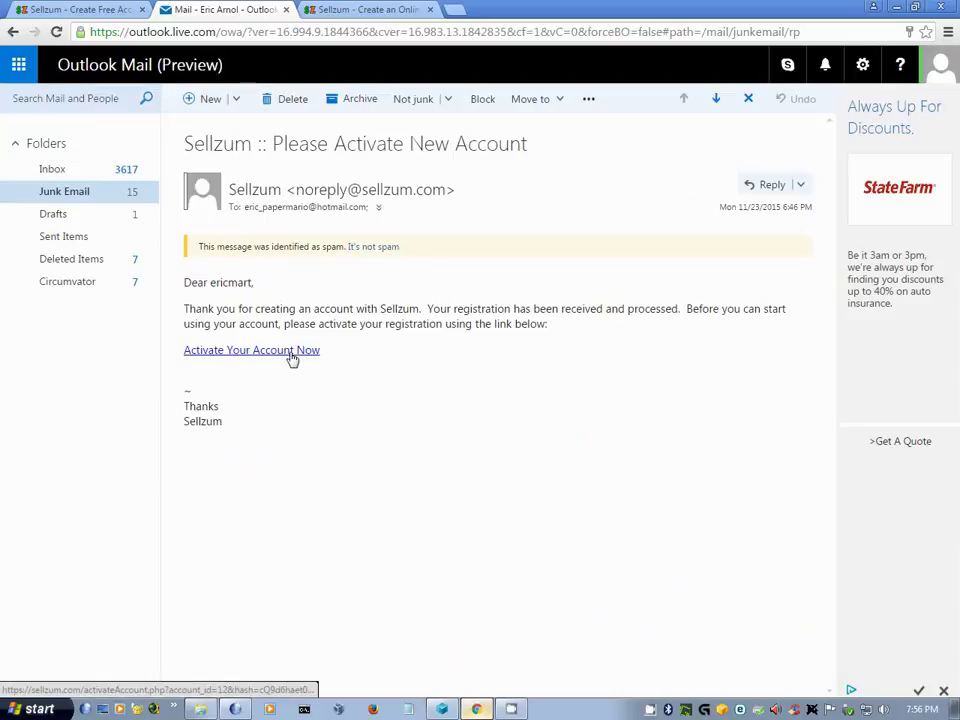
{"action": "left_click", "coordinate": [289, 352]}
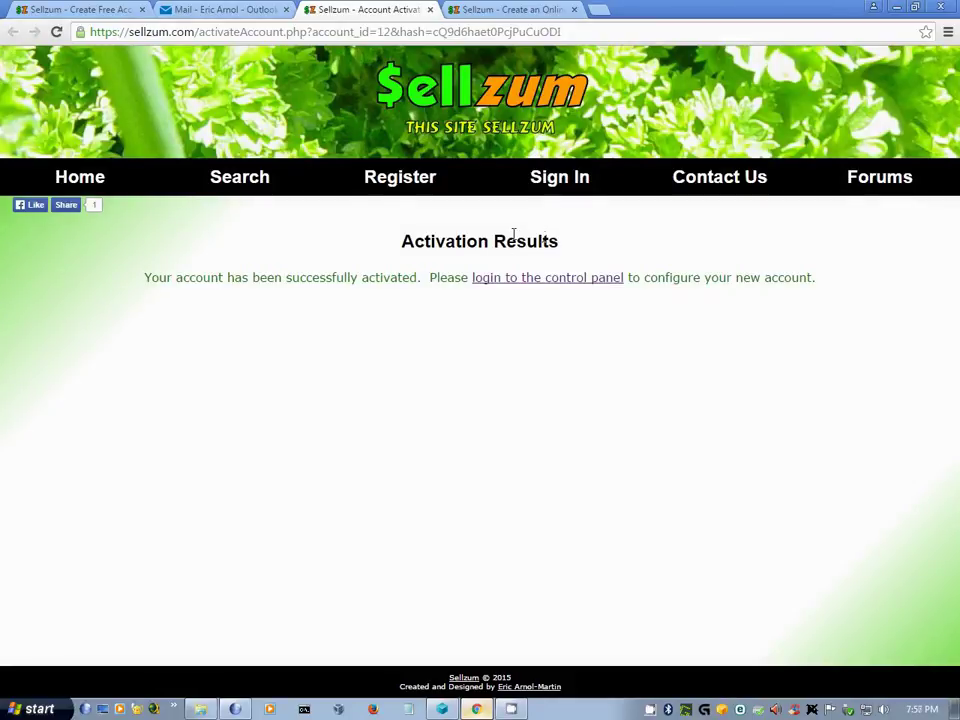
- Sign in to Sellzum with the account username, password and image verification code
{"action": "left_click", "coordinate": [548, 197]}
{"action": "left_click", "coordinate": [553, 290]}
{"action": "key", "text": "Tab"}
{"action": "type", "text": "••••••••"}
{"action": "key", "text": "Tab"}
{"action": "type", "text": "2320"}
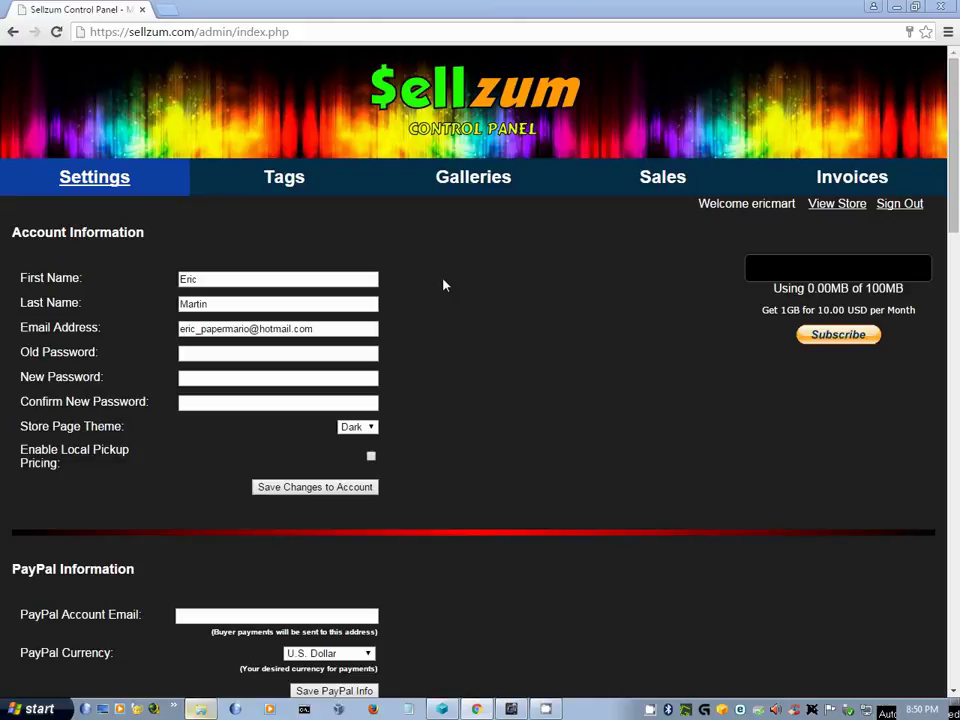
- Enable local pickup pricing, enter the store's city, state, zip code and country USA, and save
{"action": "left_click", "coordinate": [371, 457]}
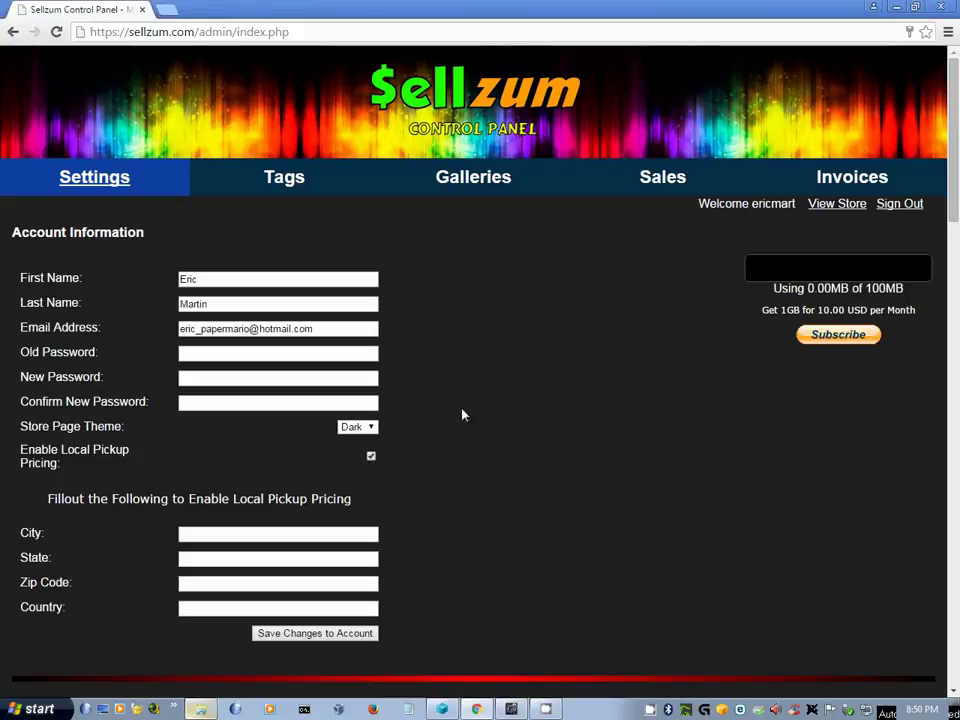
{"action": "left_click", "coordinate": [262, 534]}
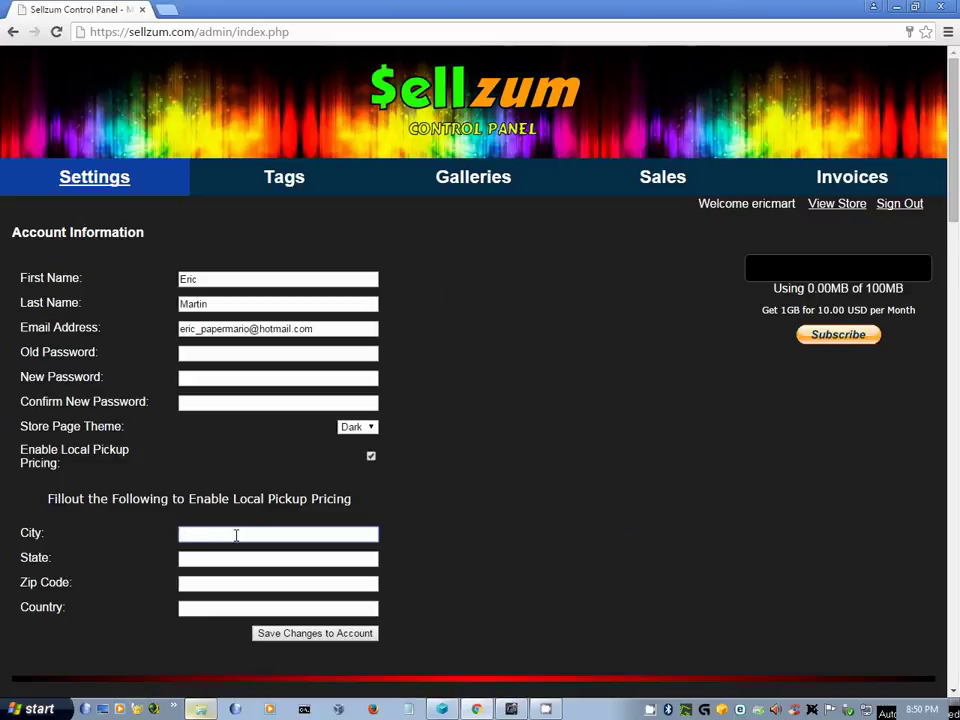
{"action": "type", "text": "Fountain"}
{"action": "key", "text": "Tab"}
{"action": "type", "text": "Colorado"}
{"action": "key", "text": "Tab"}
{"action": "type", "text": "80817"}
{"action": "key", "text": "Tab"}
{"action": "type", "text": "USA"}
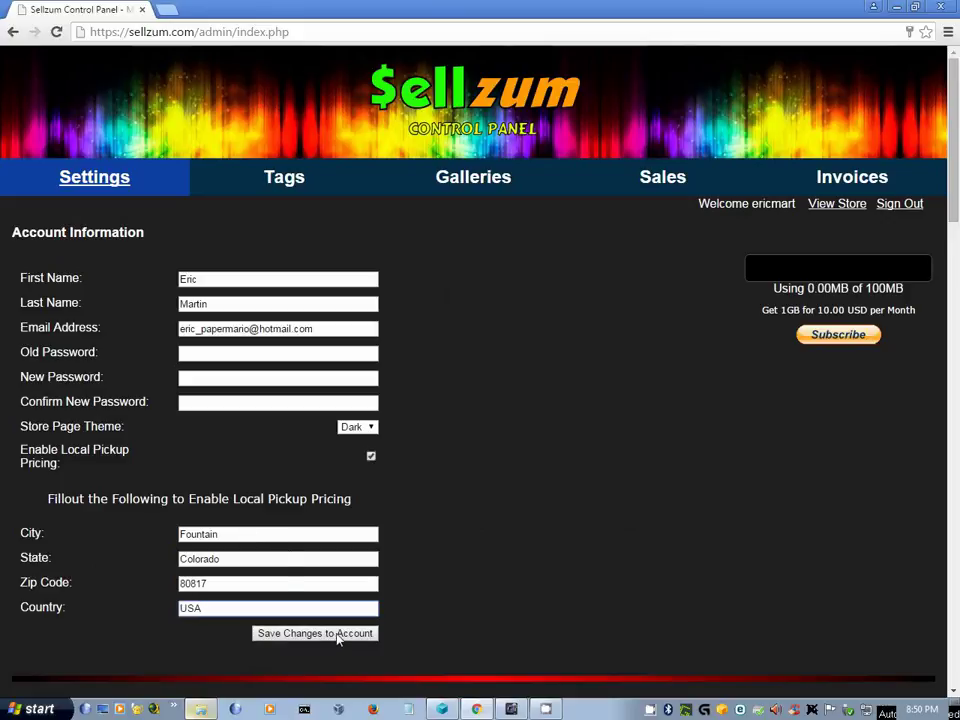
{"action": "left_click", "coordinate": [339, 638]}
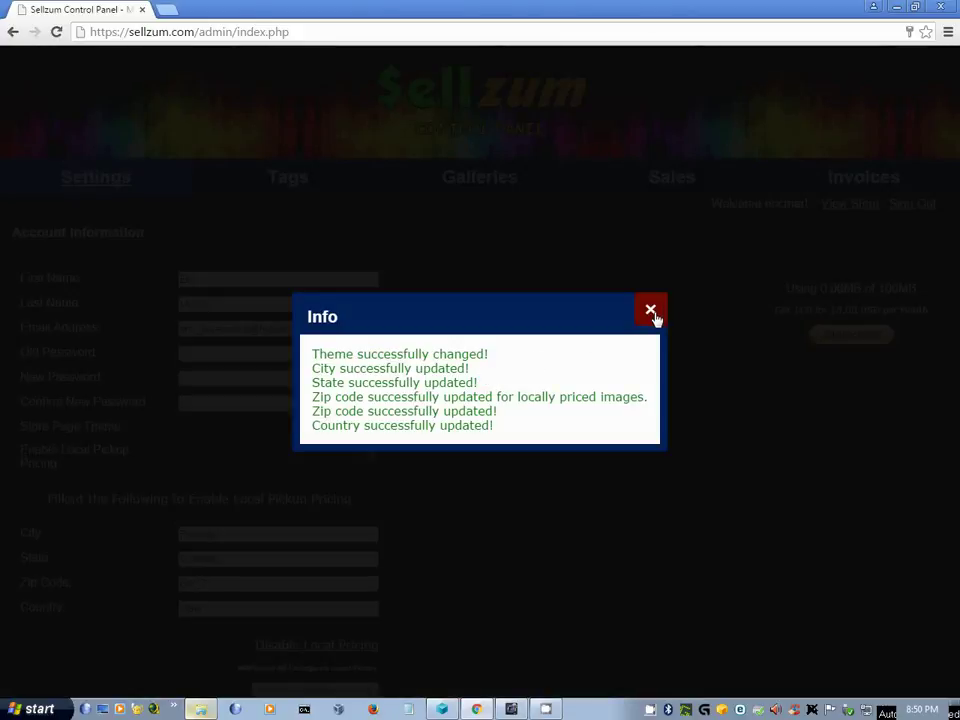
{"action": "left_click", "coordinate": [651, 312]}
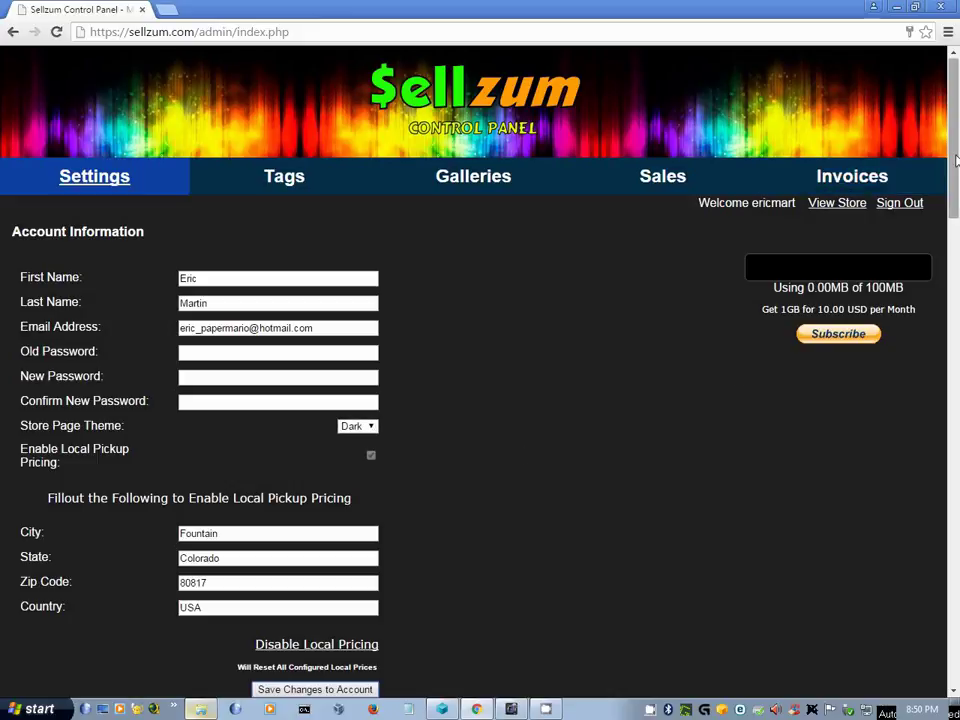
- Enter the PayPal account email, keep U.S. Dollar as currency, and confirm saving the PayPal info
{"action": "left_click_drag", "start_coordinate": [955, 160], "coordinate": [953, 251]}
{"action": "left_click", "coordinate": [257, 462]}
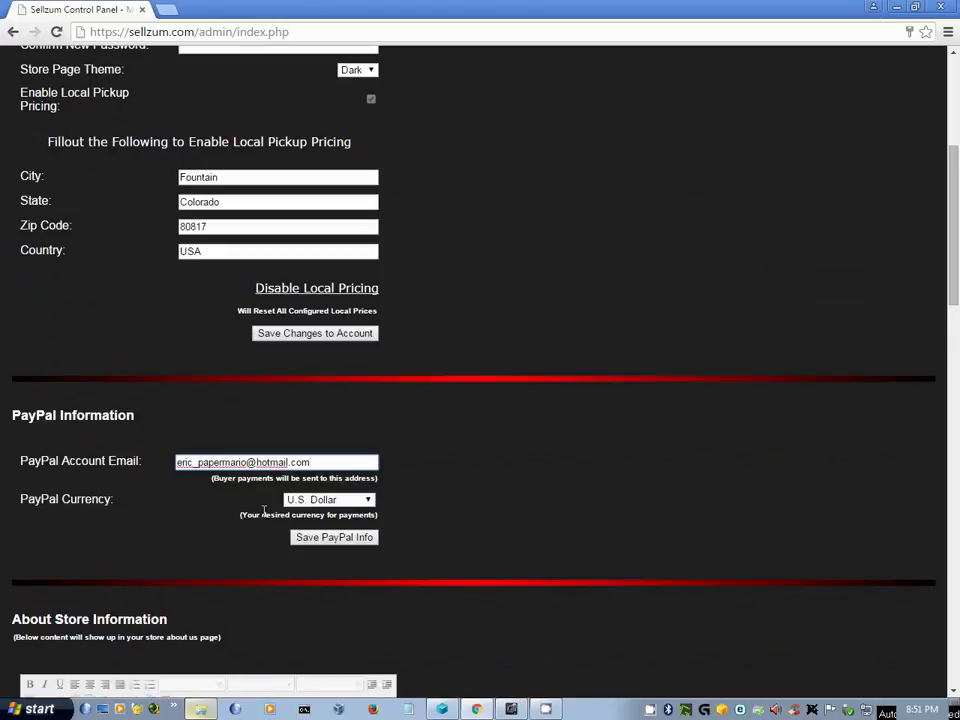
{"action": "left_click", "coordinate": [369, 501]}
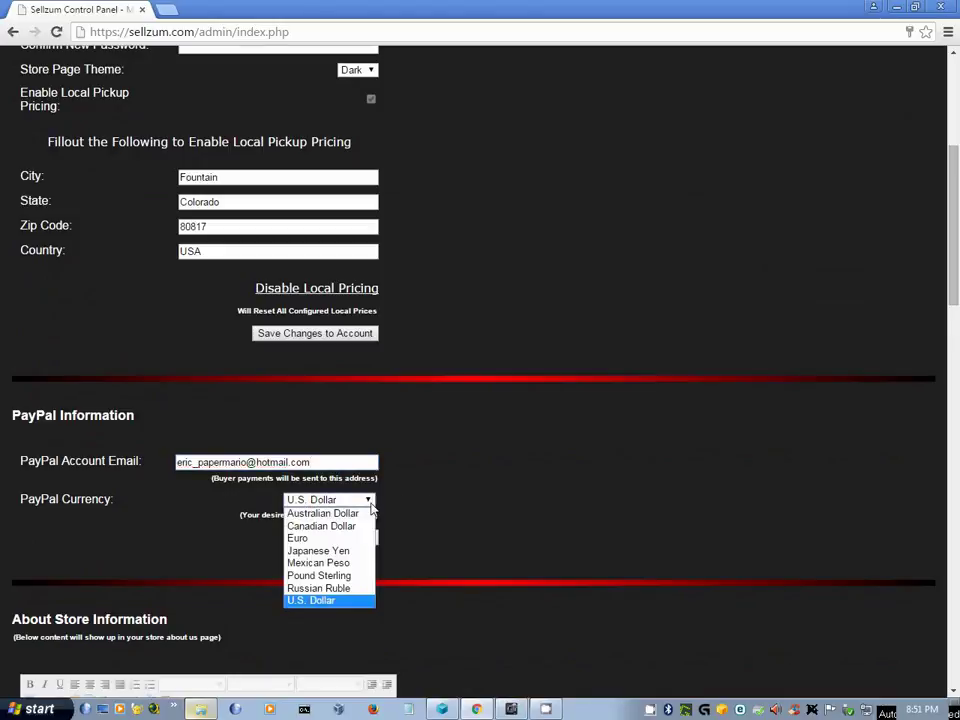
{"action": "left_click", "coordinate": [326, 603]}
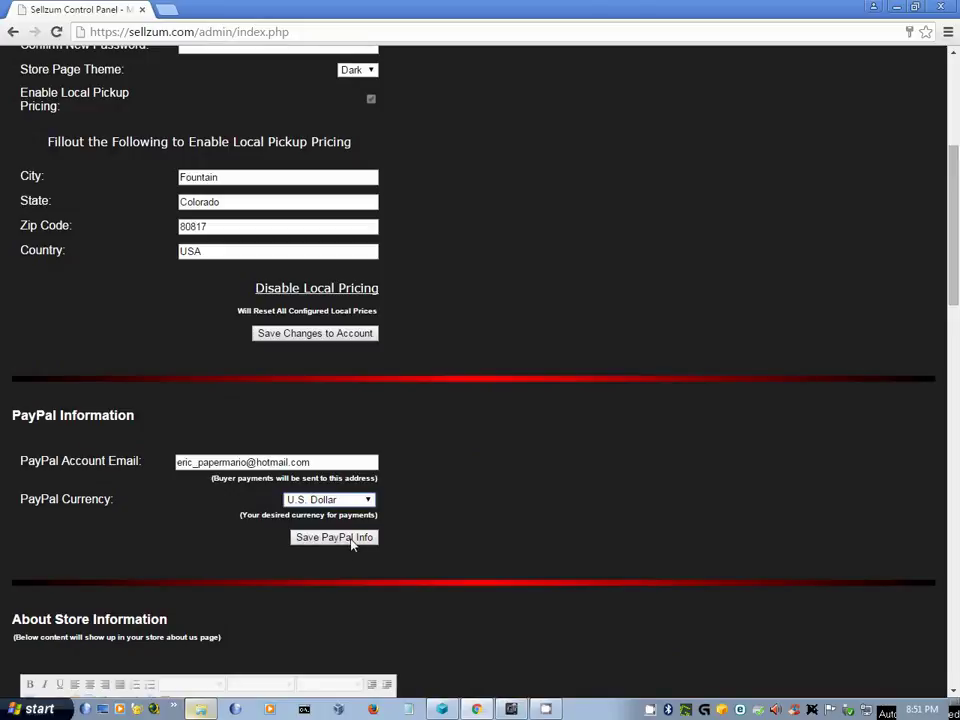
{"action": "left_click", "coordinate": [350, 540]}
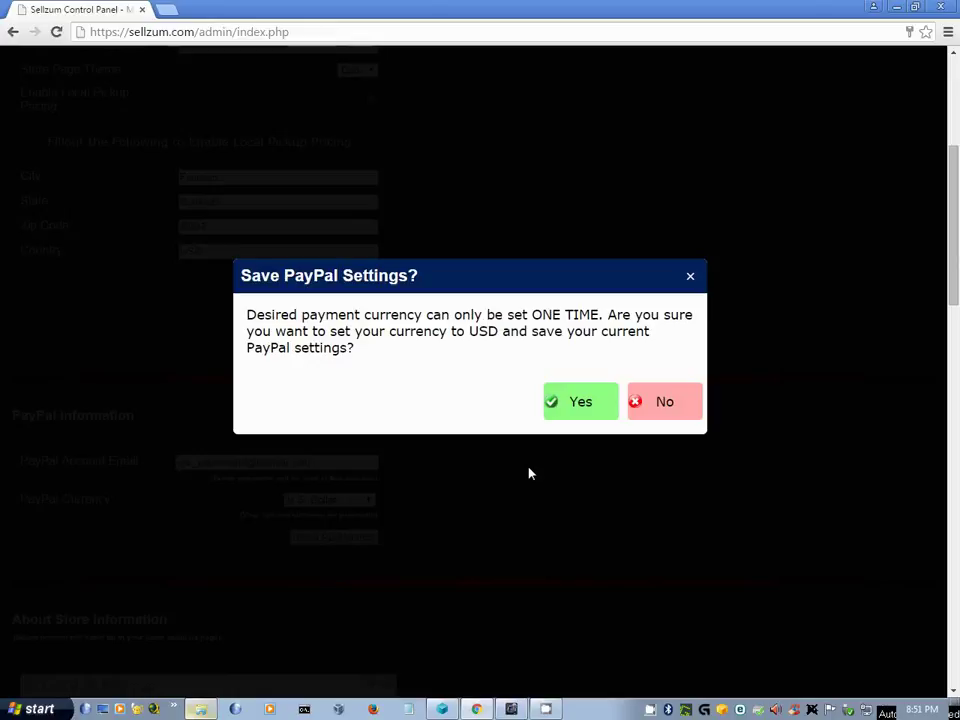
{"action": "left_click", "coordinate": [569, 414]}
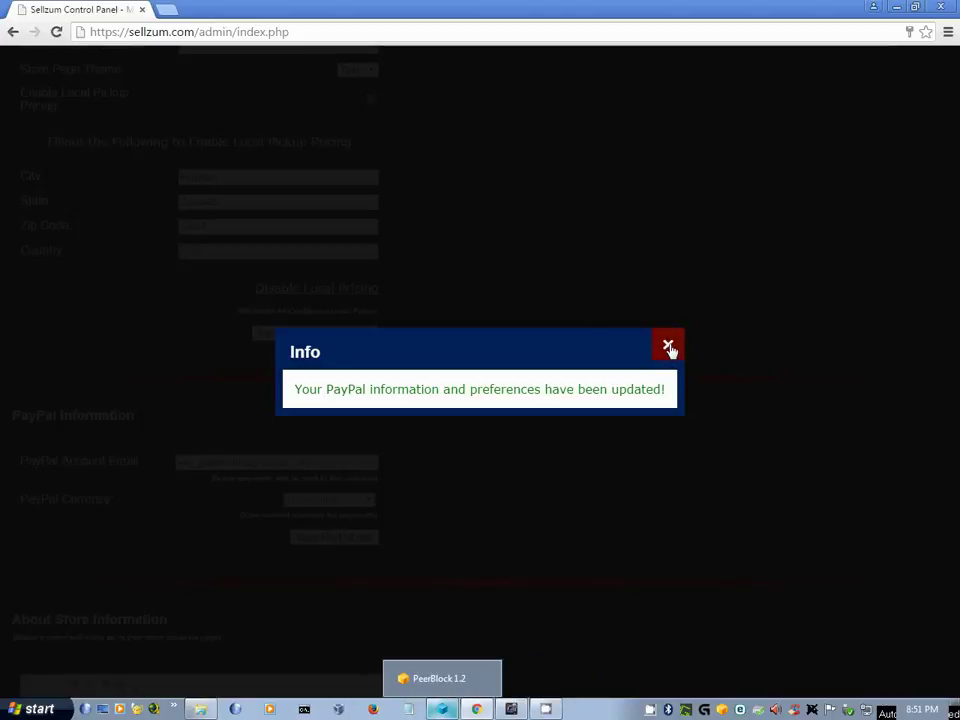
{"action": "left_click", "coordinate": [668, 347]}
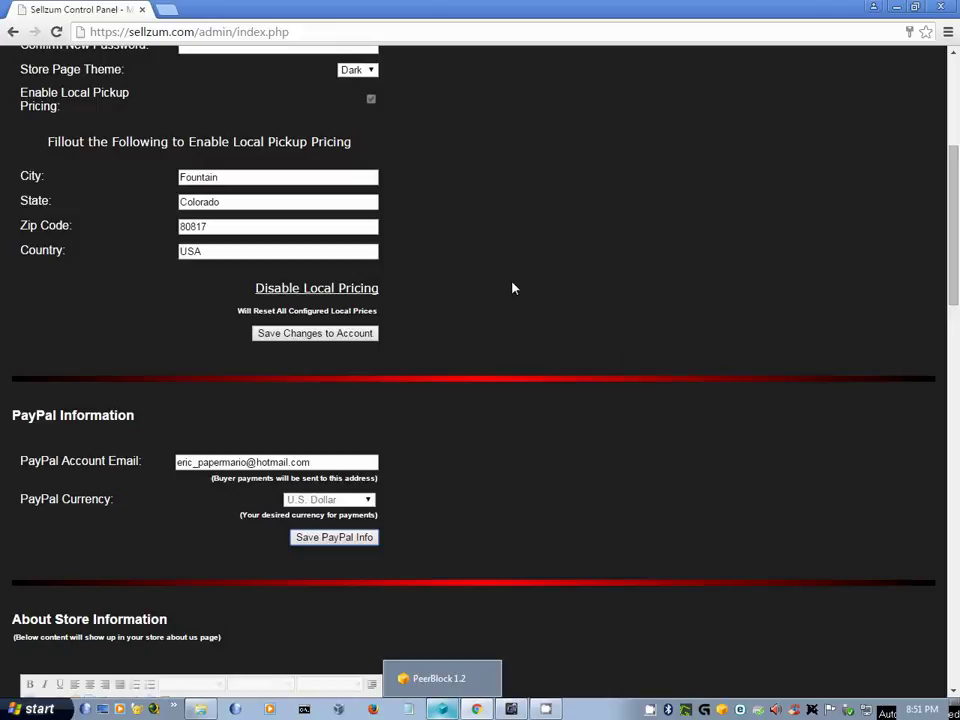
{"action": "left_click_drag", "start_coordinate": [950, 216], "coordinate": [950, 323]}
{"action": "left_click", "coordinate": [175, 450]}
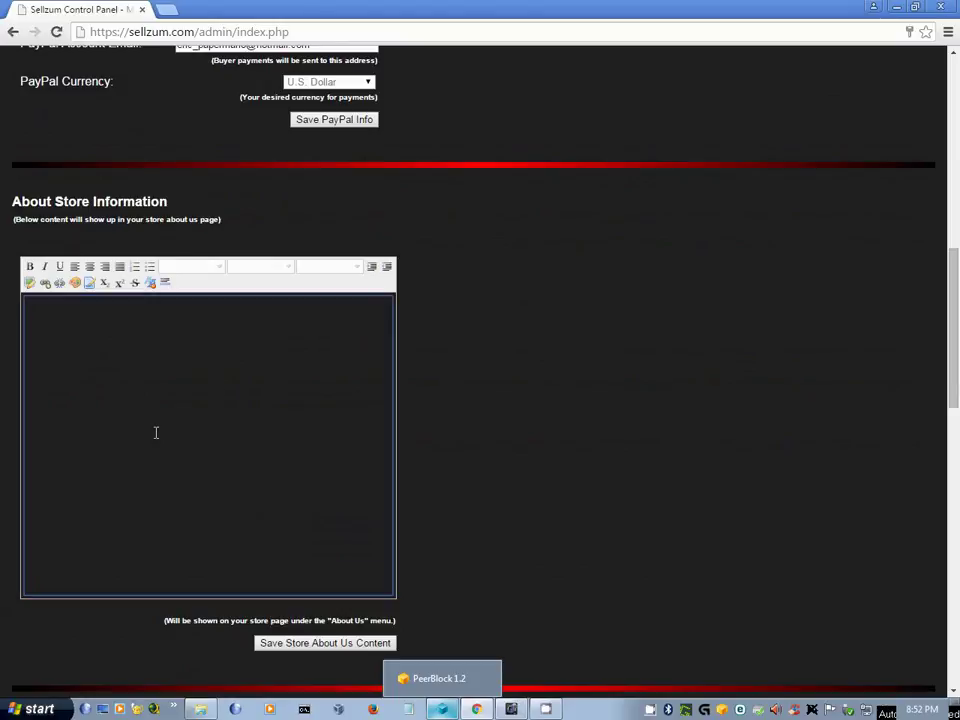
{"action": "type", "text": "This"}
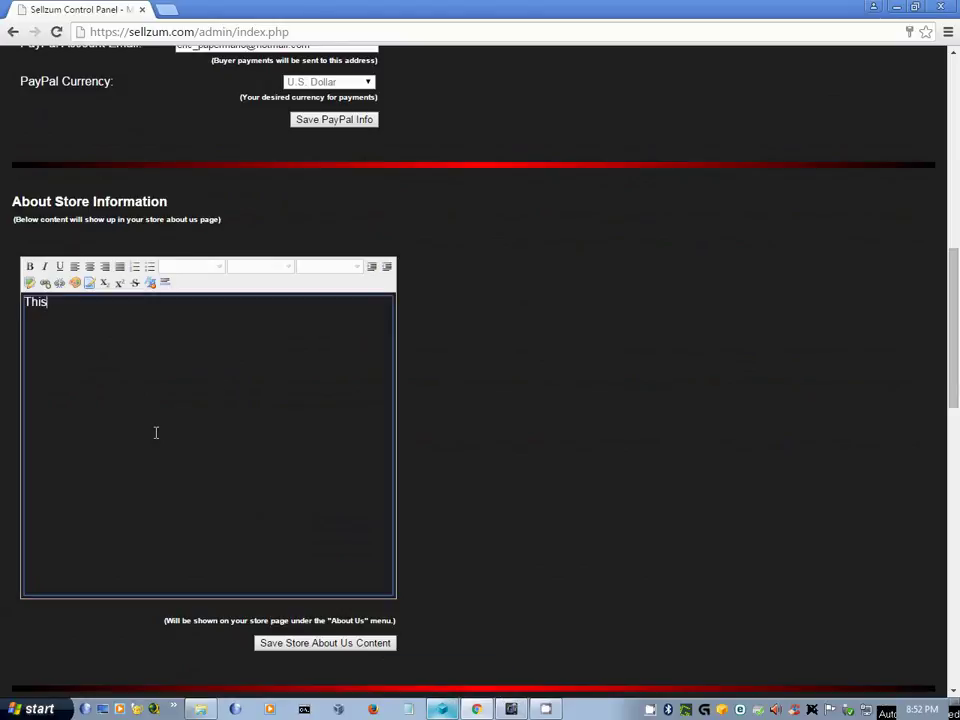
{"action": "type", "text": " is the best store on the "}
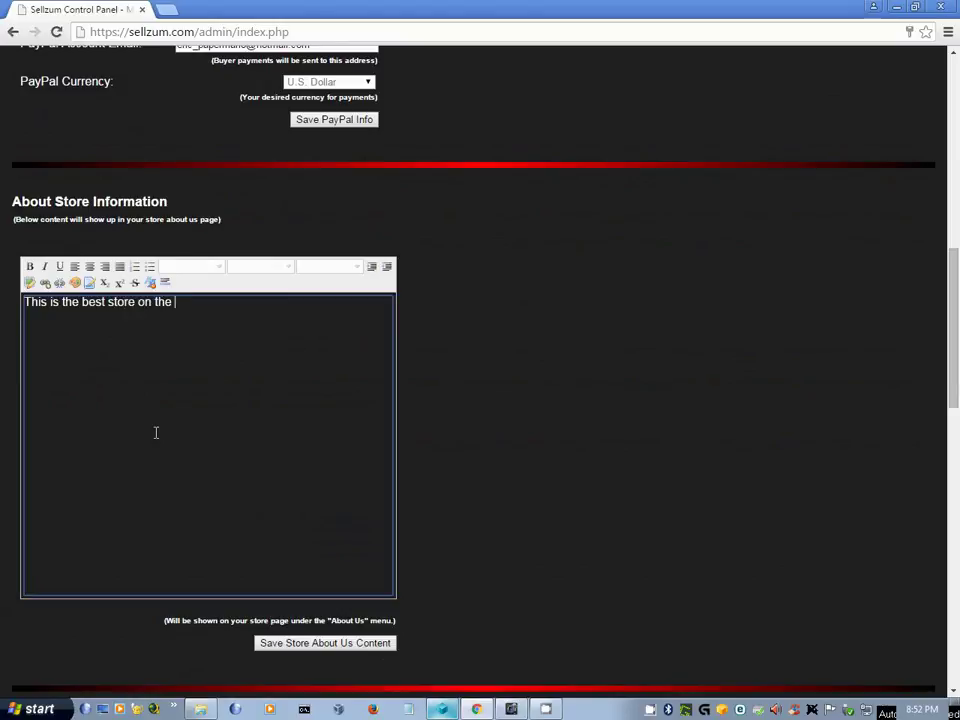
{"action": "type", "text": "earth!"}
{"action": "key", "text": "Return"}
{"action": "type", "text": "http://www."}
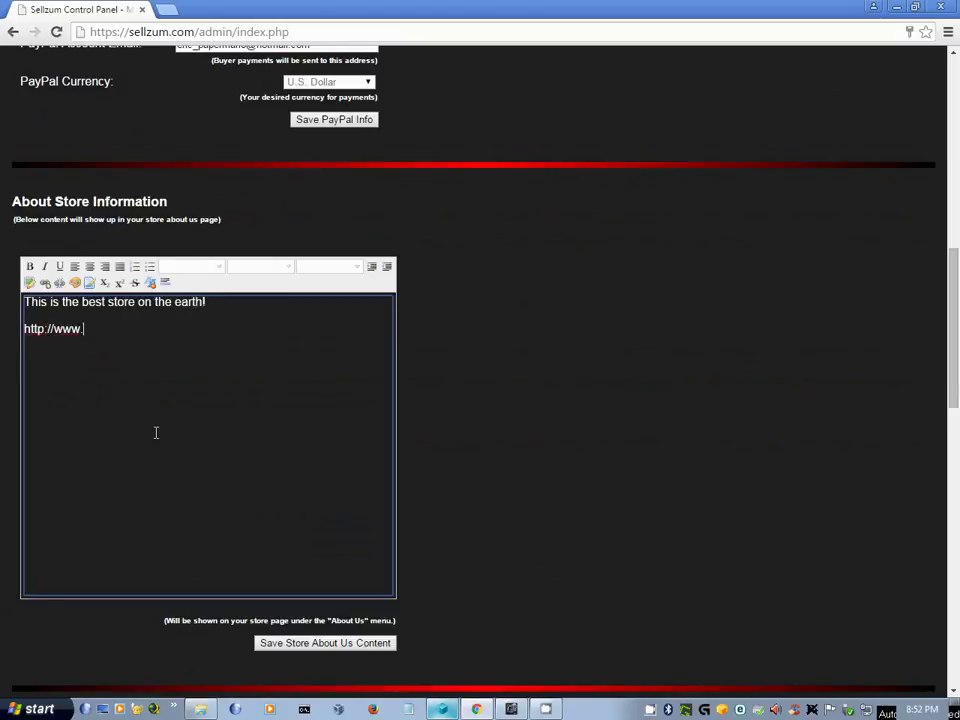
{"action": "type", "text": "dinofly.com"}
{"action": "left_click_drag", "start_coordinate": [167, 362], "coordinate": [19, 354]}
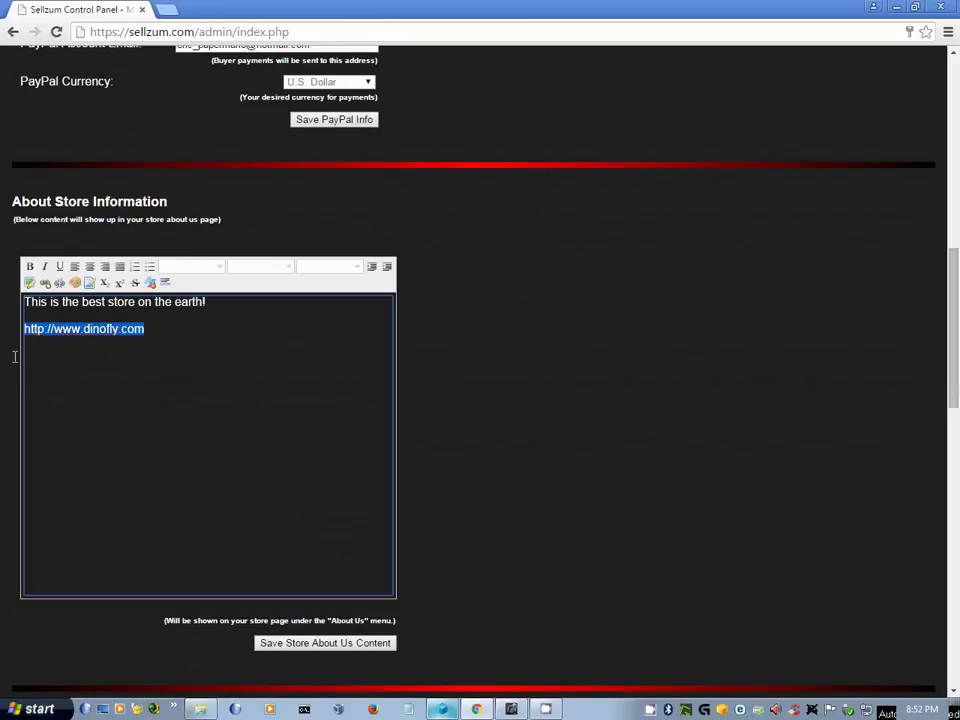
{"action": "left_click", "coordinate": [44, 284]}
{"action": "type", "text": "www.dinofly.com"}
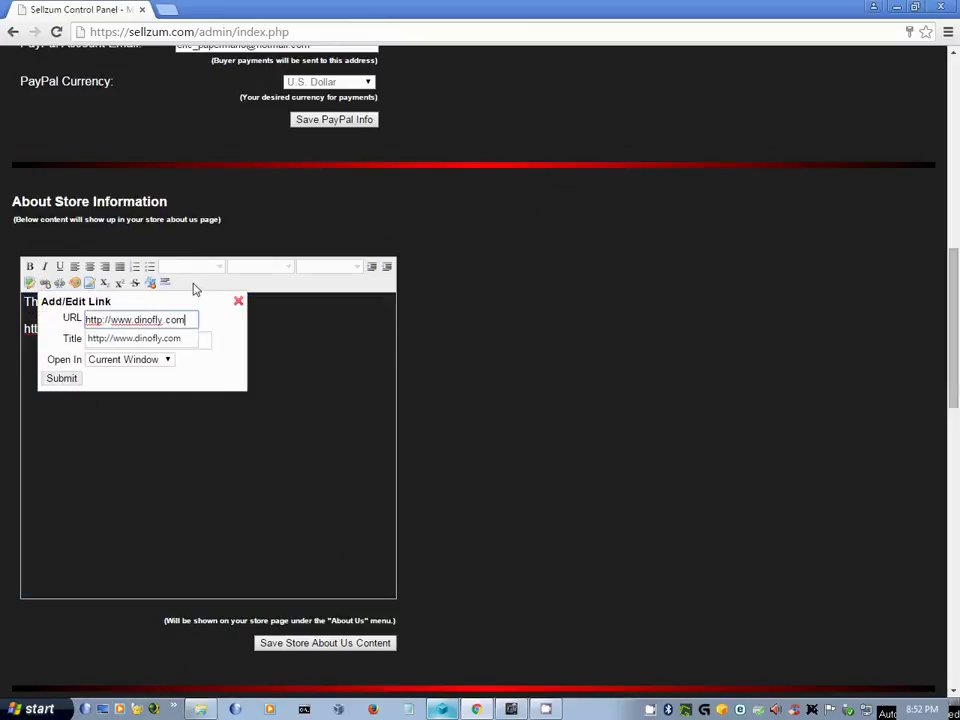
{"action": "left_click", "coordinate": [210, 344]}
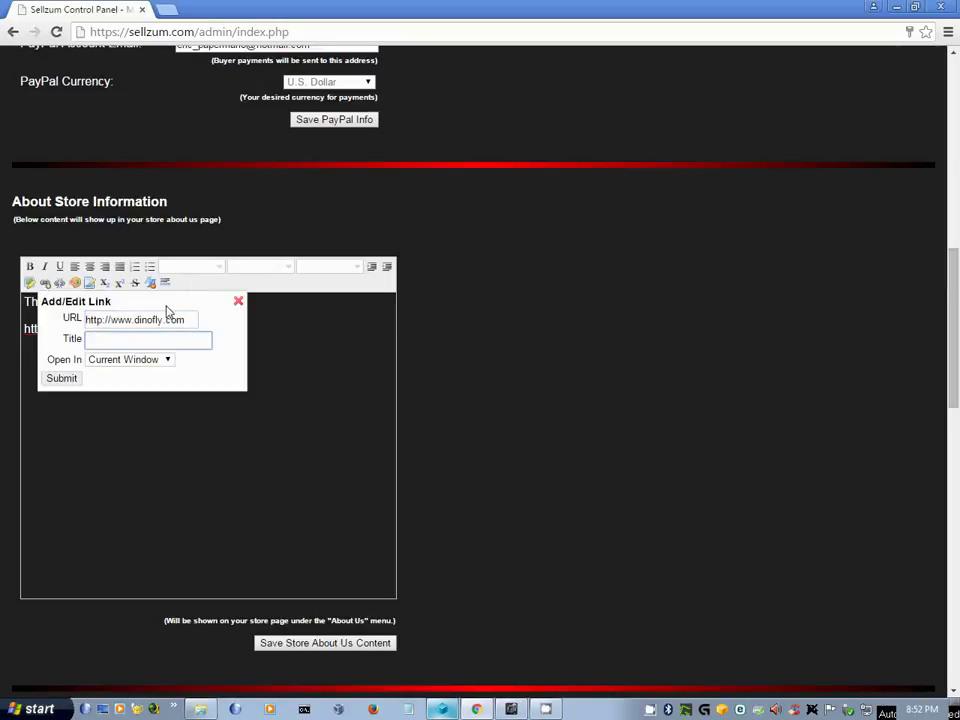
{"action": "type", "text": "DinoFly"}
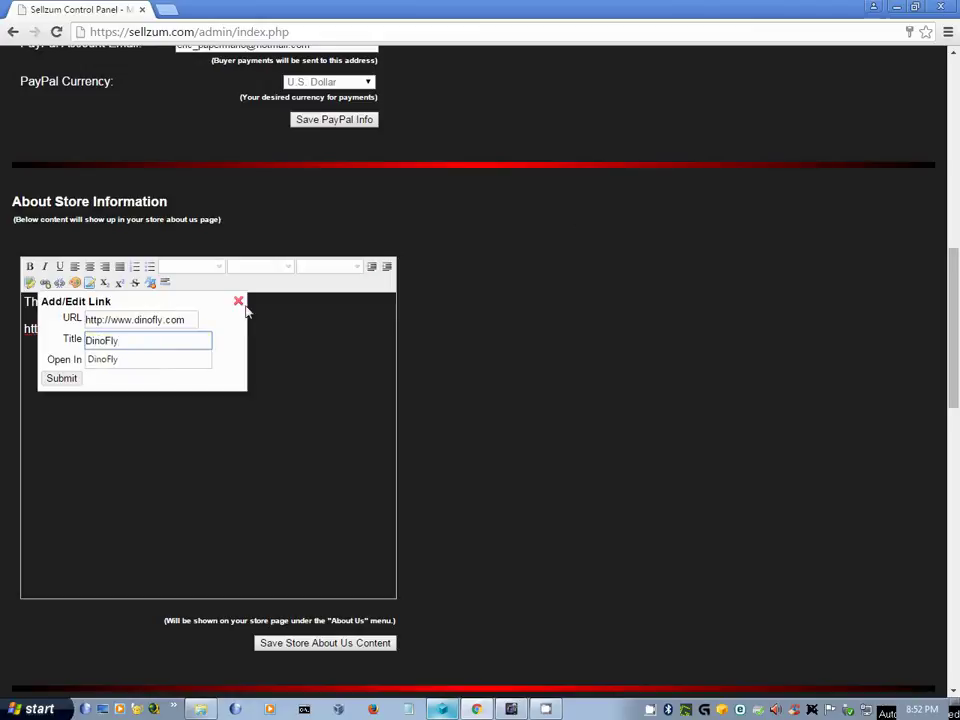
{"action": "left_click", "coordinate": [65, 379]}
- Centre both About Us lines and colour the word earth! green
{"action": "left_click_drag", "start_coordinate": [199, 339], "coordinate": [38, 292]}
{"action": "left_click", "coordinate": [89, 266]}
{"action": "left_click_drag", "start_coordinate": [212, 356], "coordinate": [62, 302]}
{"action": "left_click", "coordinate": [89, 266]}
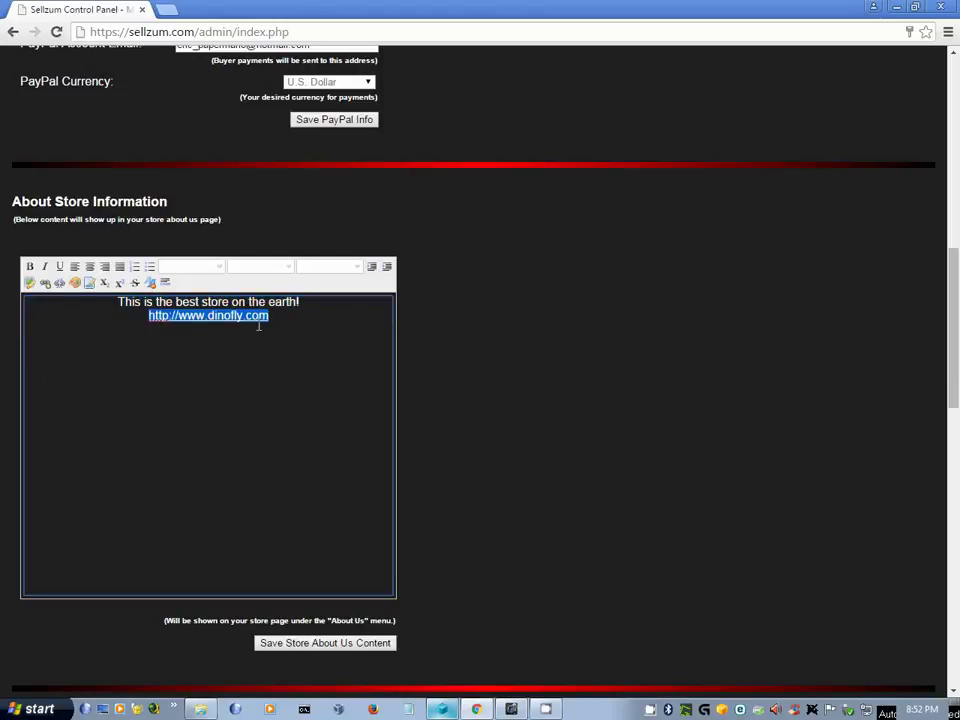
{"action": "left_click_drag", "start_coordinate": [270, 303], "coordinate": [300, 302]}
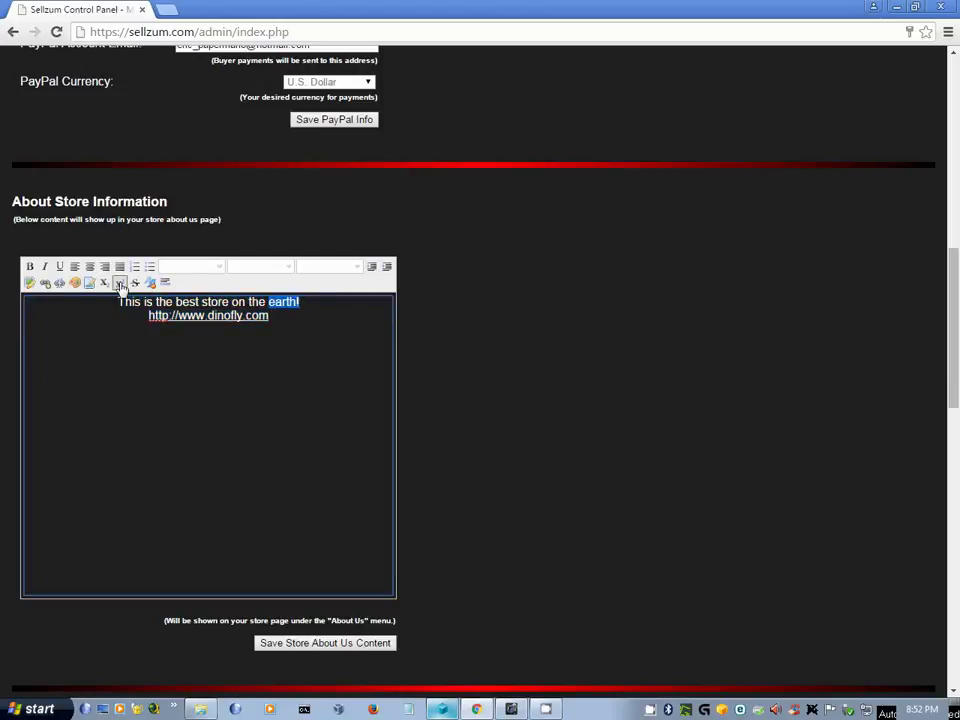
{"action": "left_click", "coordinate": [83, 283]}
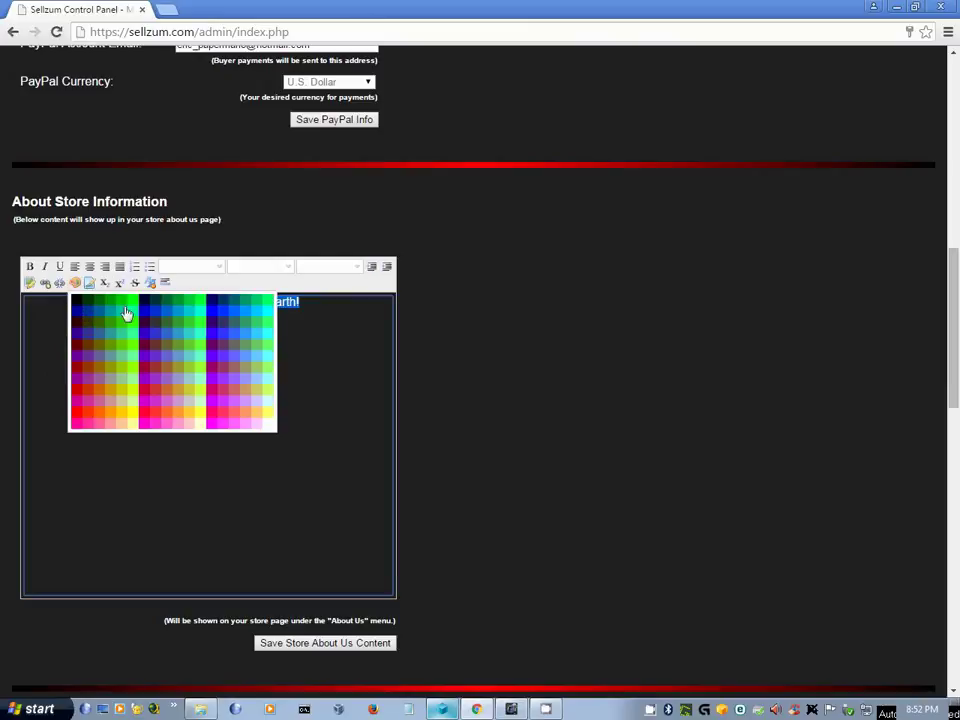
{"action": "left_click", "coordinate": [130, 310]}
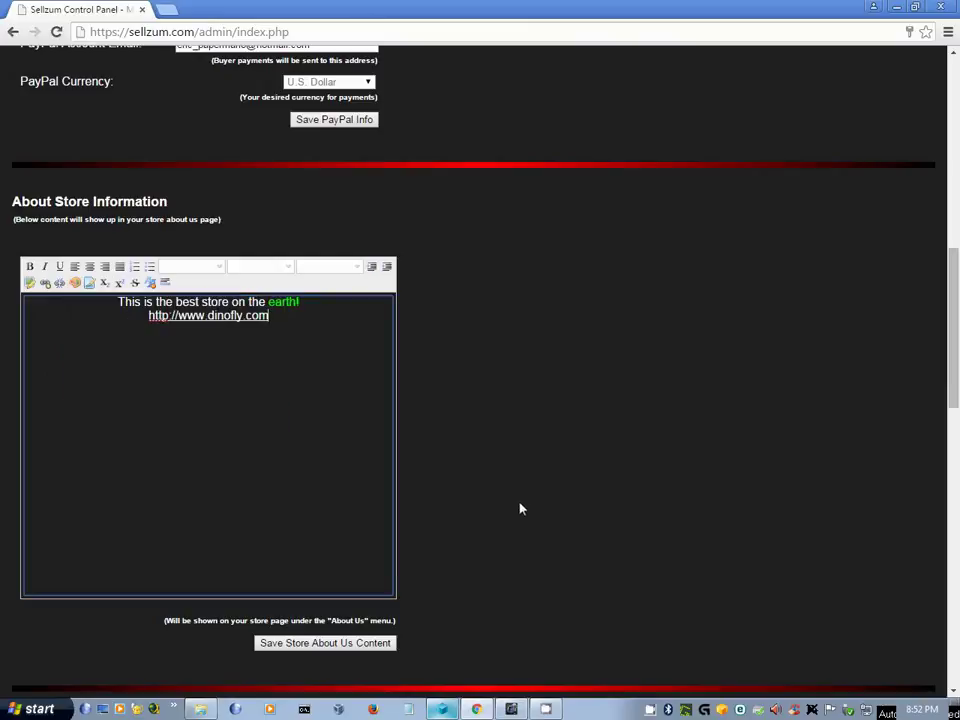
- Save the Store About Us content and dismiss the confirmation
{"action": "left_click", "coordinate": [378, 643]}
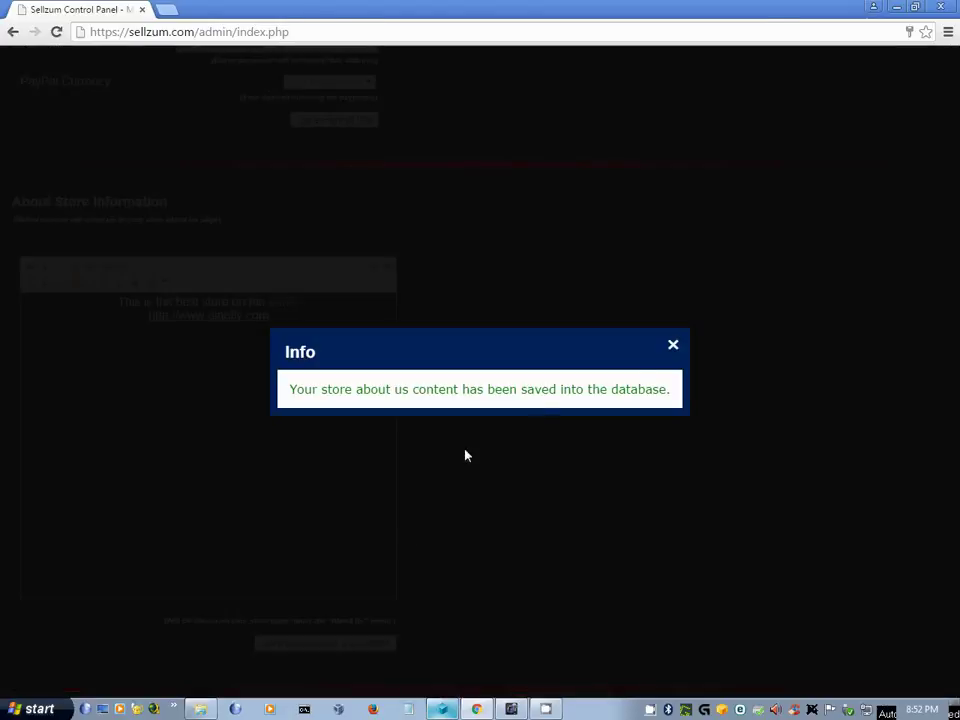
{"action": "left_click", "coordinate": [674, 346]}
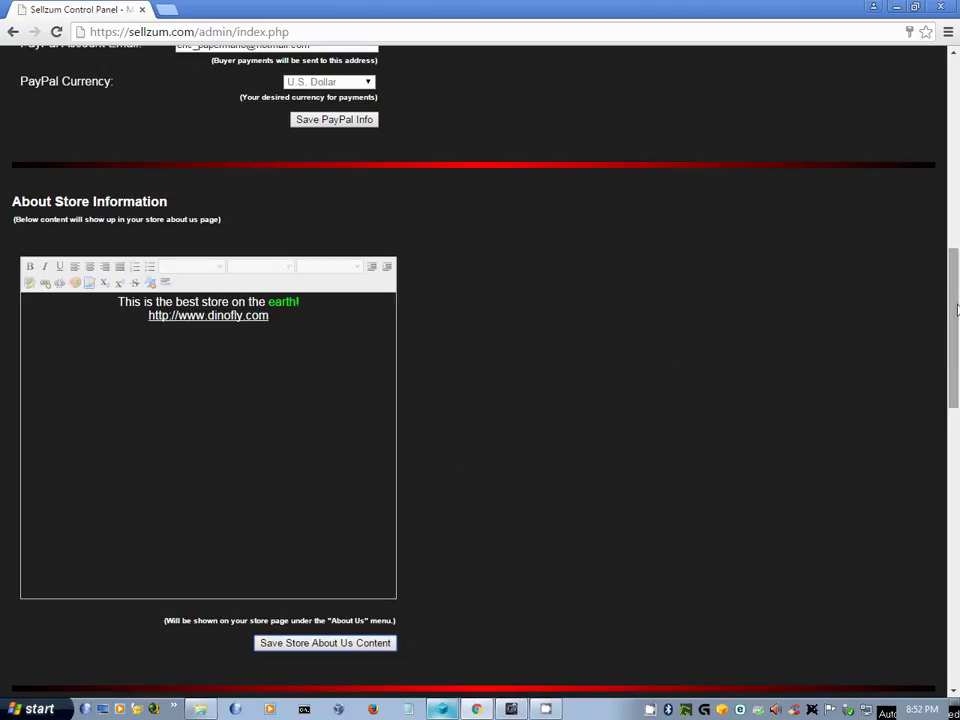
{"action": "left_click_drag", "start_coordinate": [957, 310], "coordinate": [930, 416]}
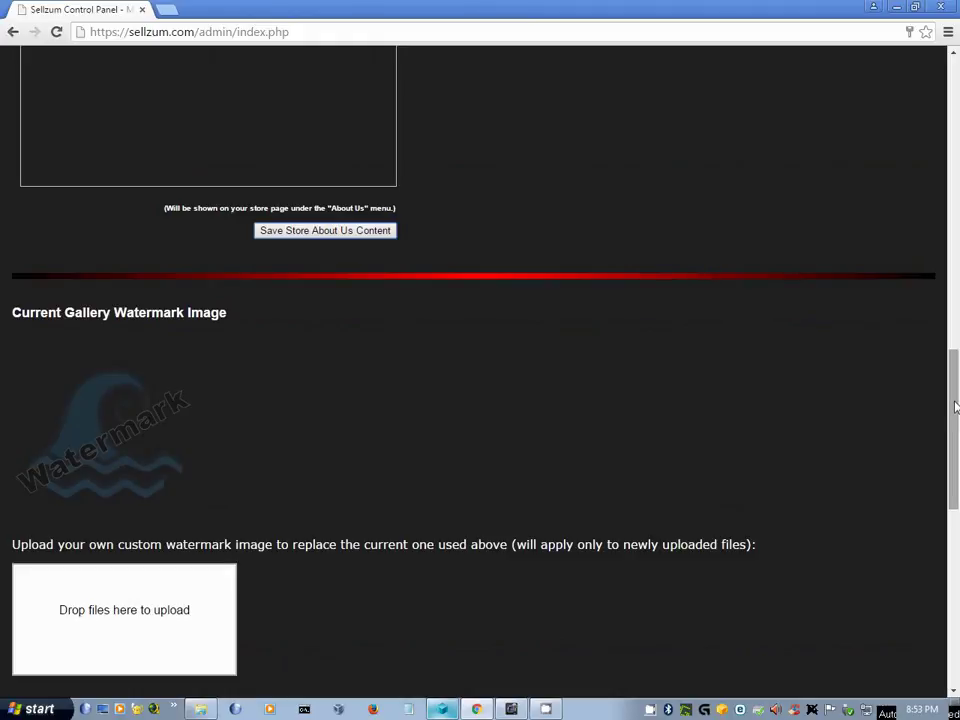
{"action": "left_click_drag", "start_coordinate": [955, 407], "coordinate": [955, 482]}
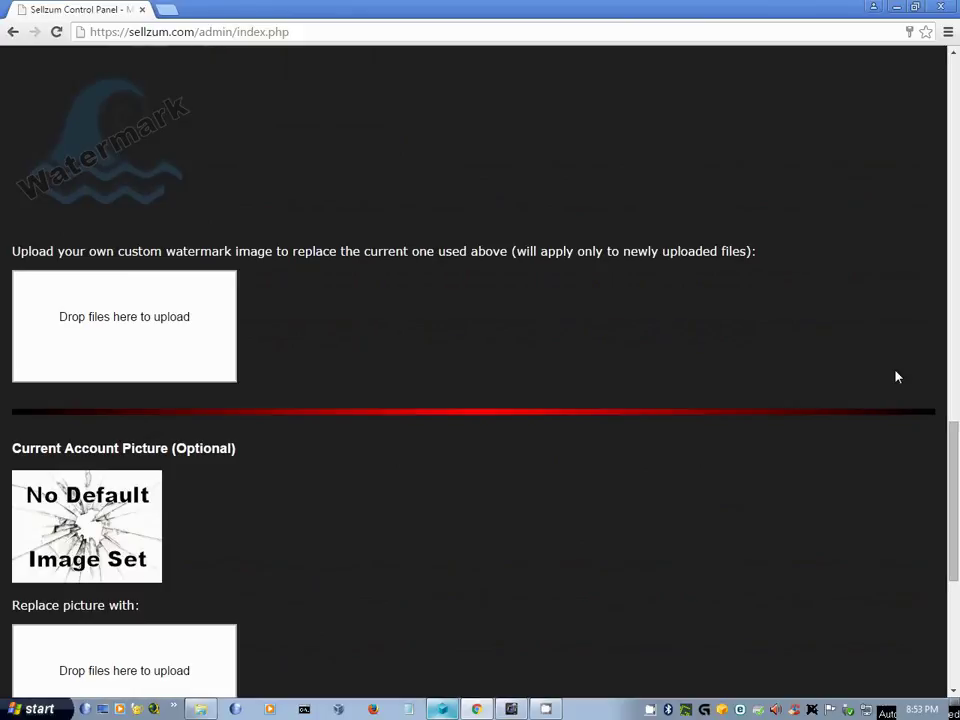
{"action": "left_click_drag", "start_coordinate": [953, 474], "coordinate": [953, 540]}
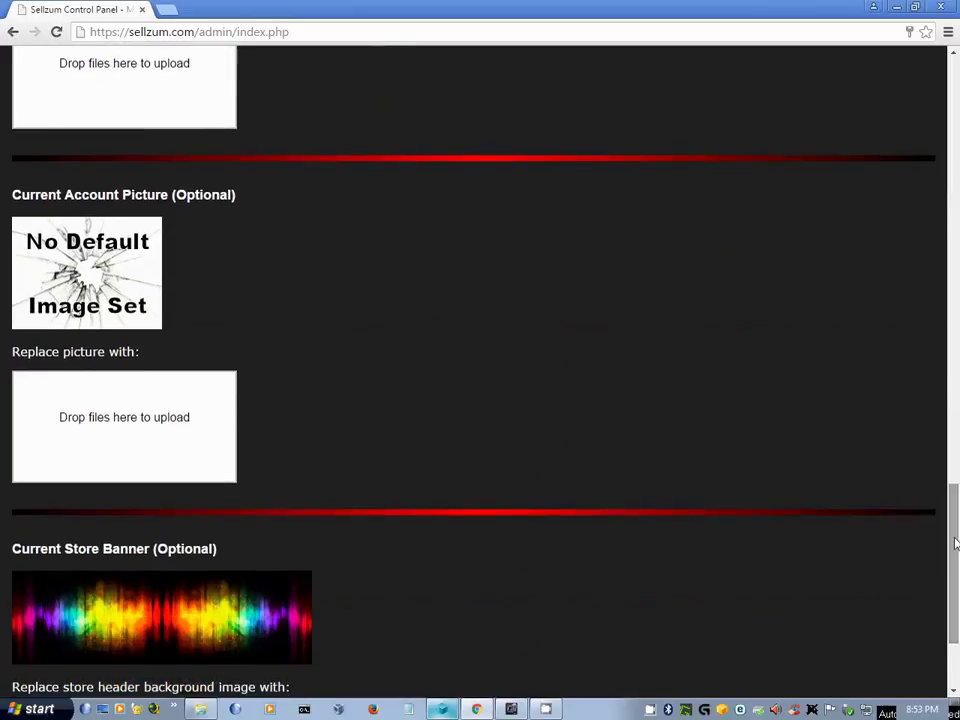
{"action": "scroll", "coordinate": [762, 484], "scroll_direction": "down", "scroll_amount": 1}
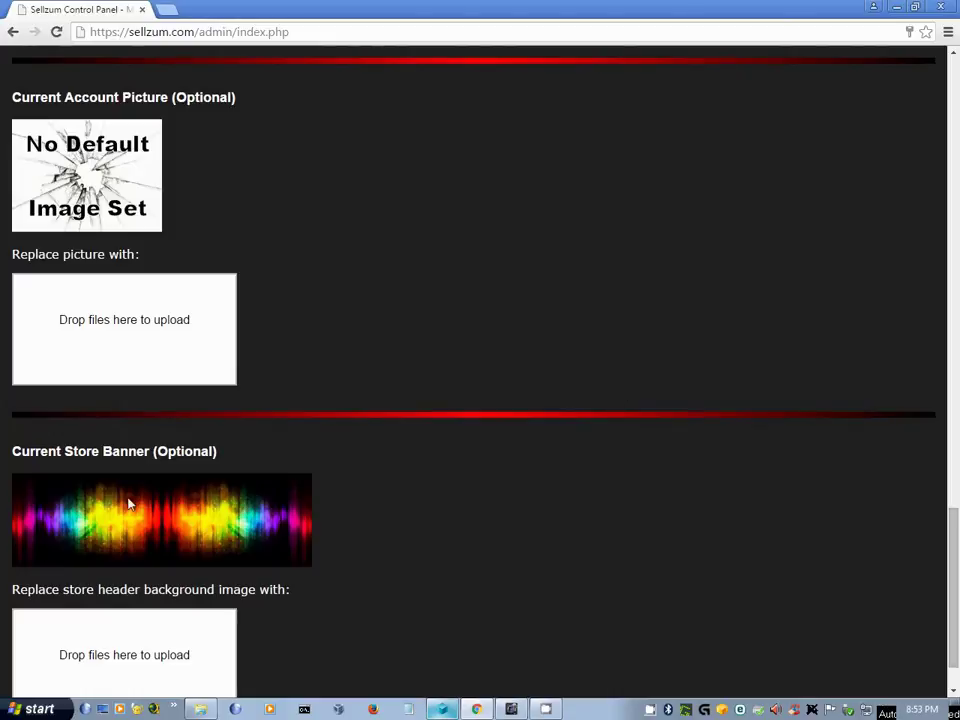
{"action": "scroll", "coordinate": [743, 605], "scroll_direction": "down", "scroll_amount": 1}
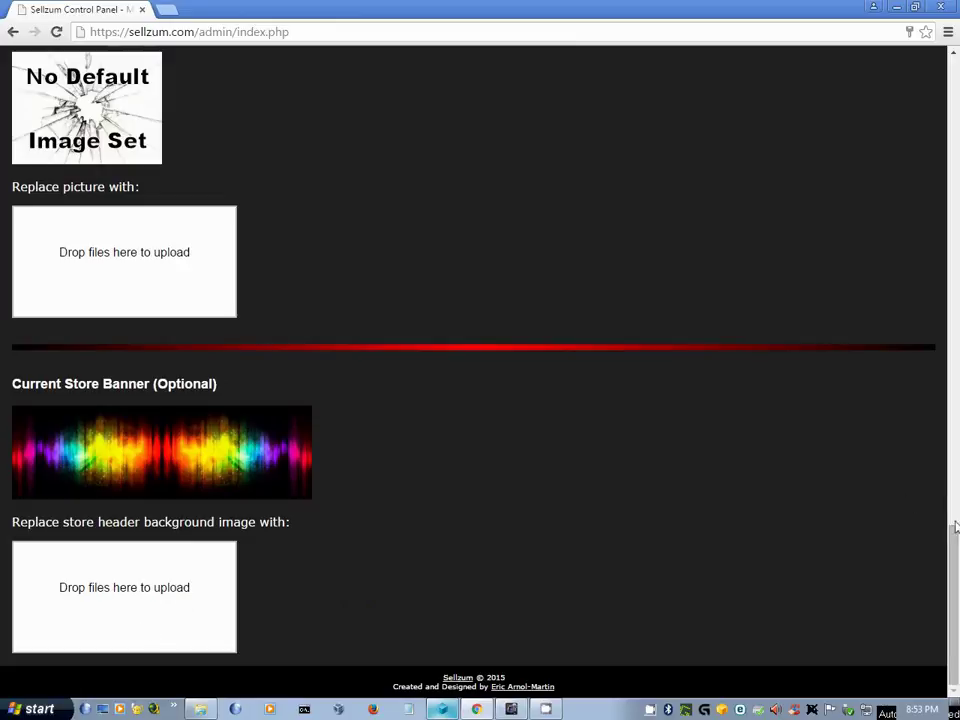
{"action": "left_click_drag", "start_coordinate": [952, 577], "coordinate": [955, 112]}
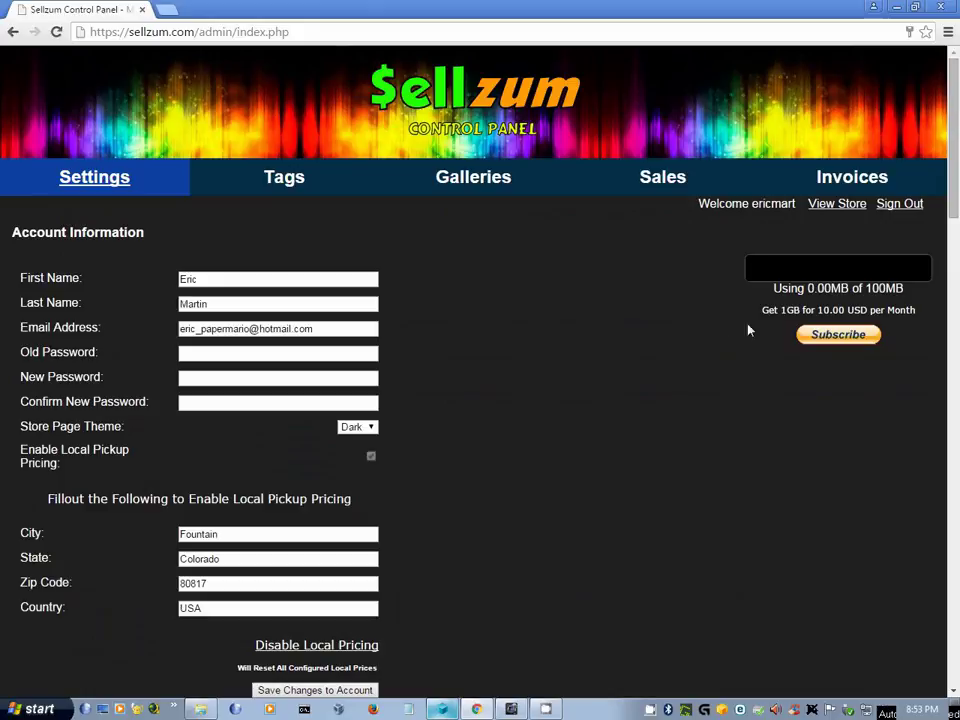
- Add the tag 'computer' on the tag management page
{"action": "left_click", "coordinate": [355, 198]}
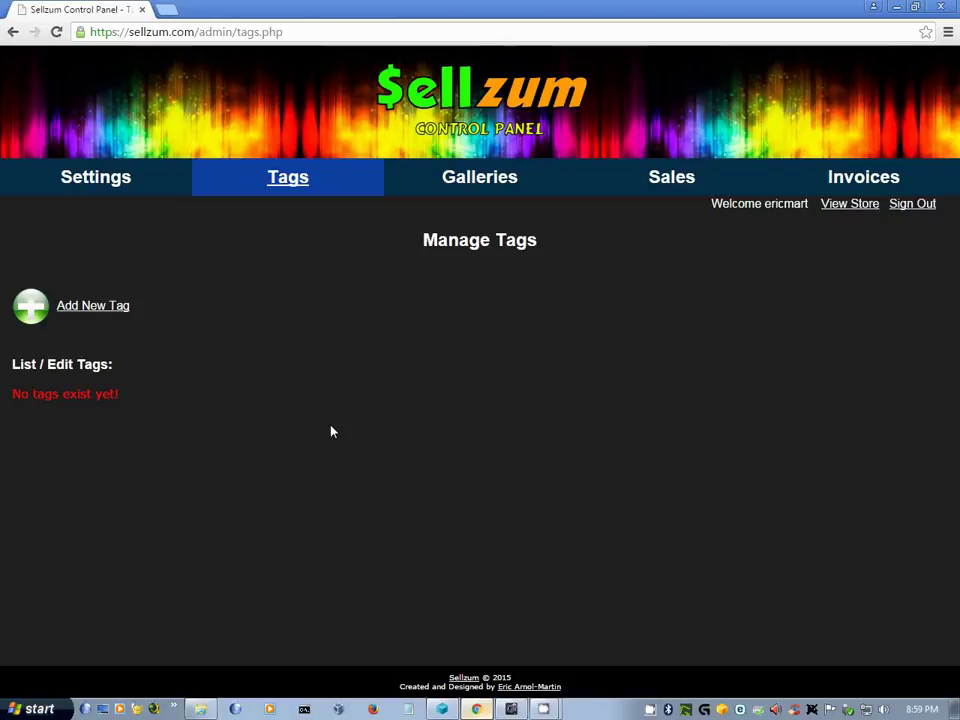
{"action": "left_click", "coordinate": [88, 310]}
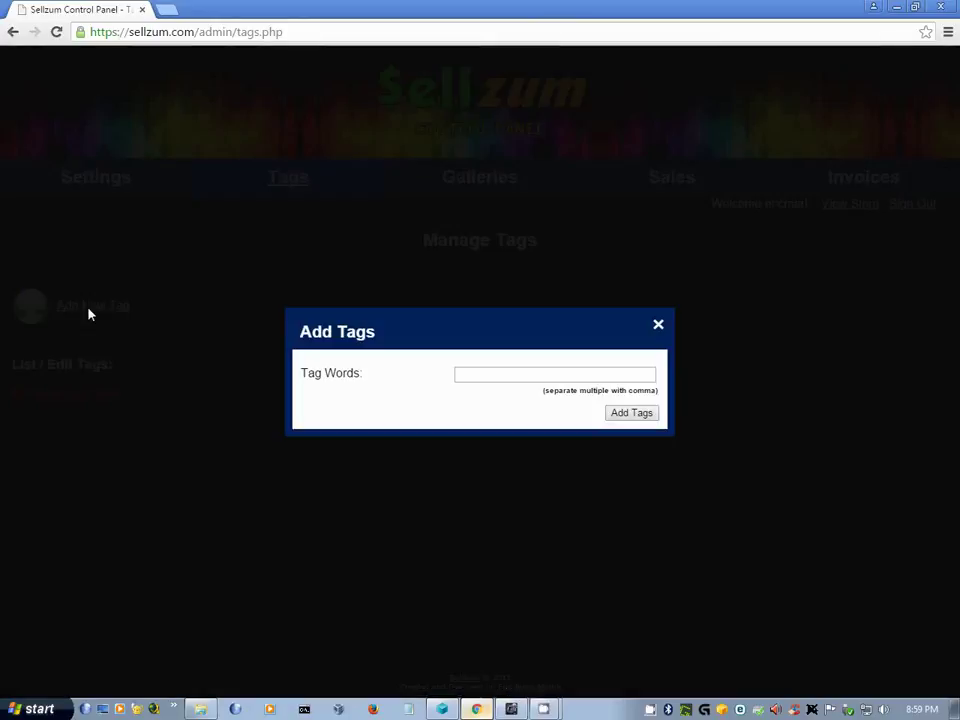
{"action": "left_click", "coordinate": [510, 376]}
{"action": "type", "text": "computer"}
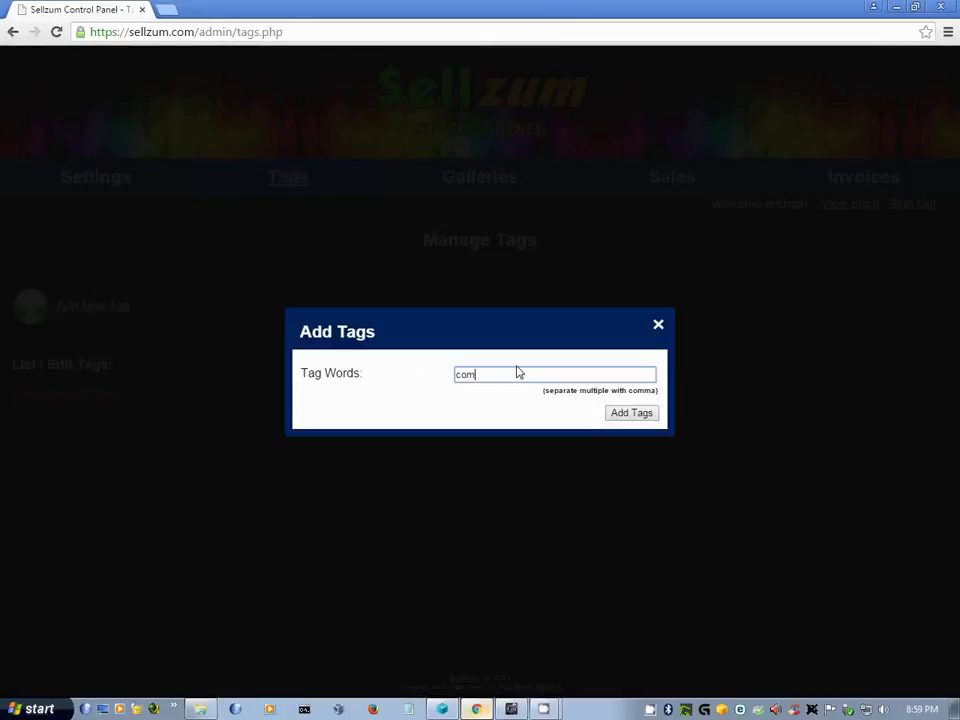
{"action": "left_click", "coordinate": [632, 414]}
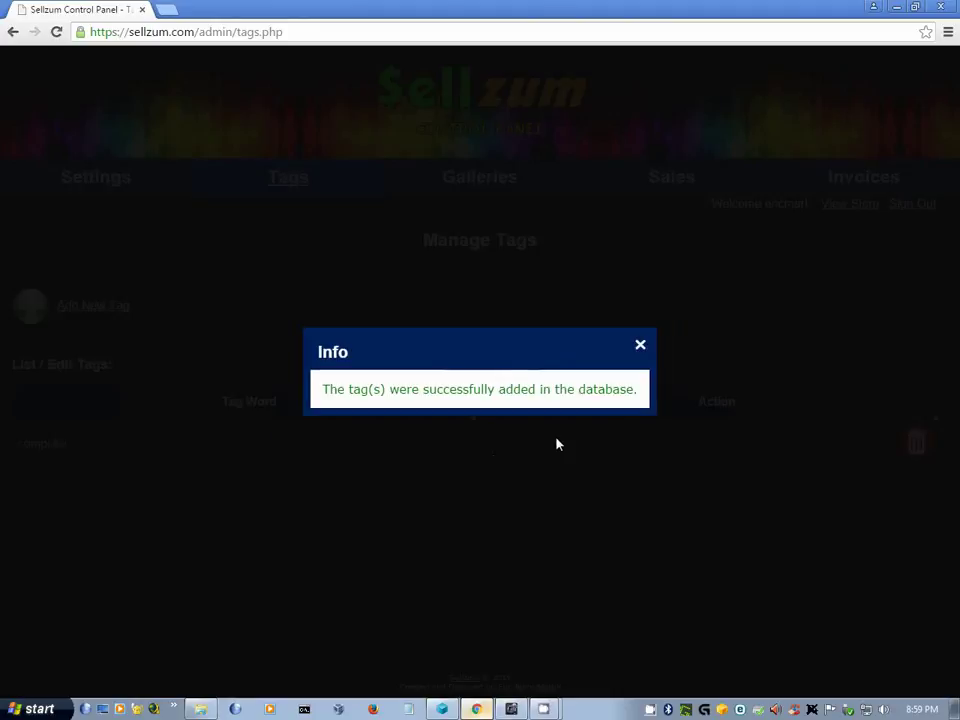
{"action": "left_click", "coordinate": [635, 351]}
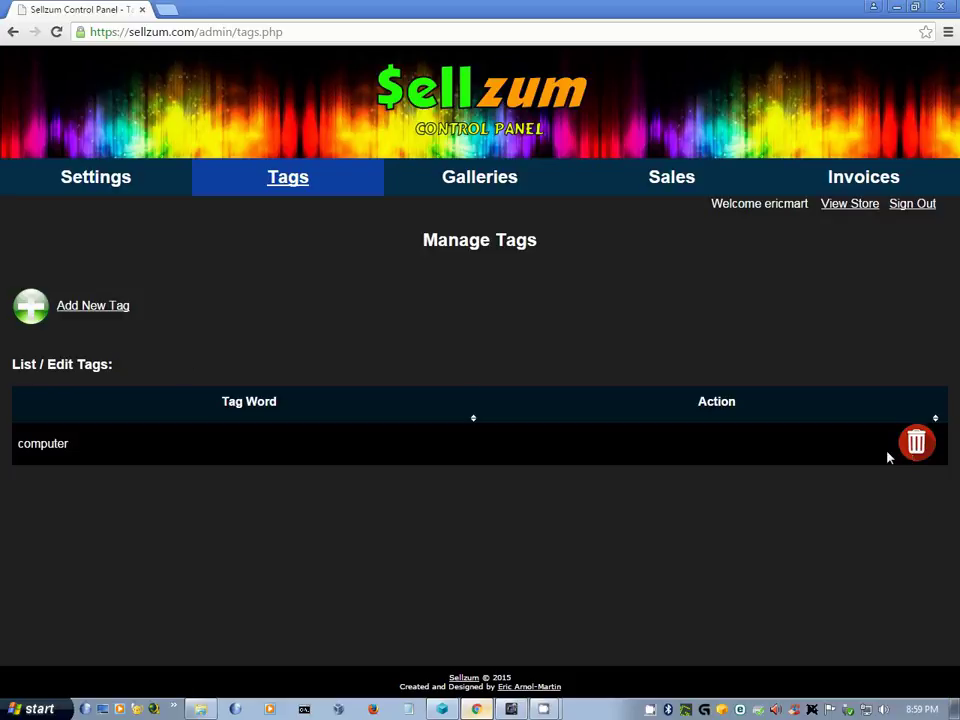
- Cancel a second Add Tag form and go to the gallery management page
{"action": "left_click", "coordinate": [95, 306]}
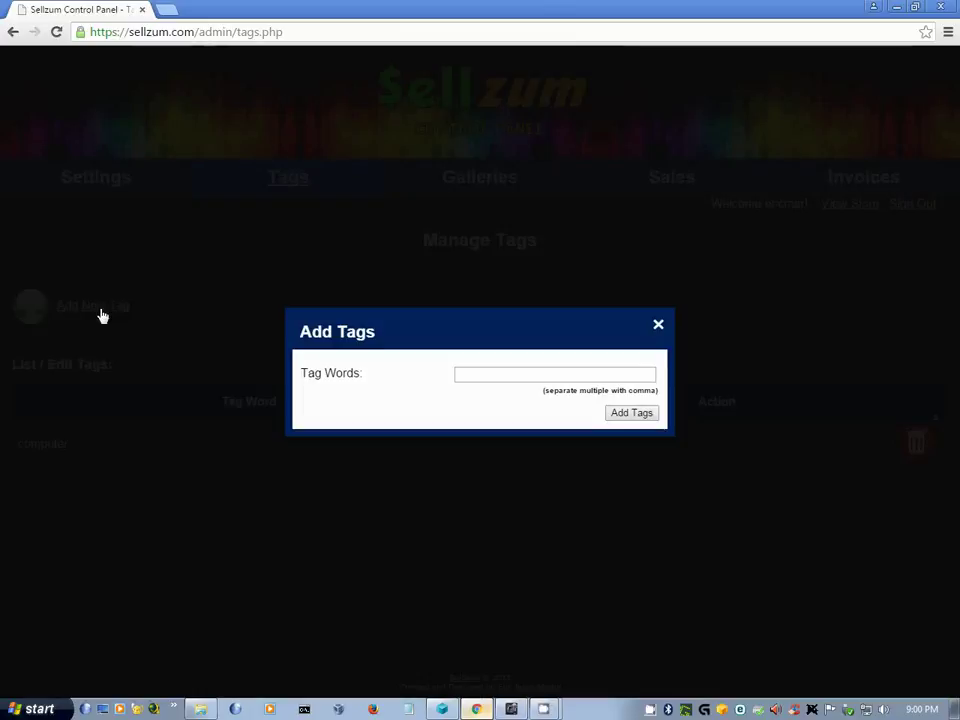
{"action": "left_click", "coordinate": [651, 331]}
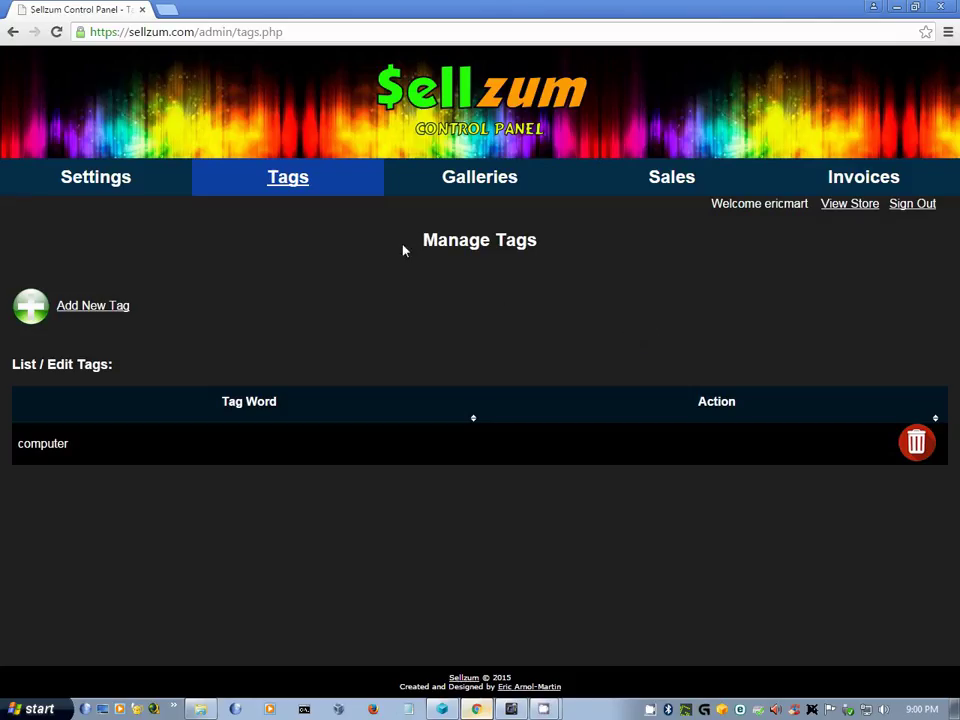
{"action": "left_click", "coordinate": [425, 195]}
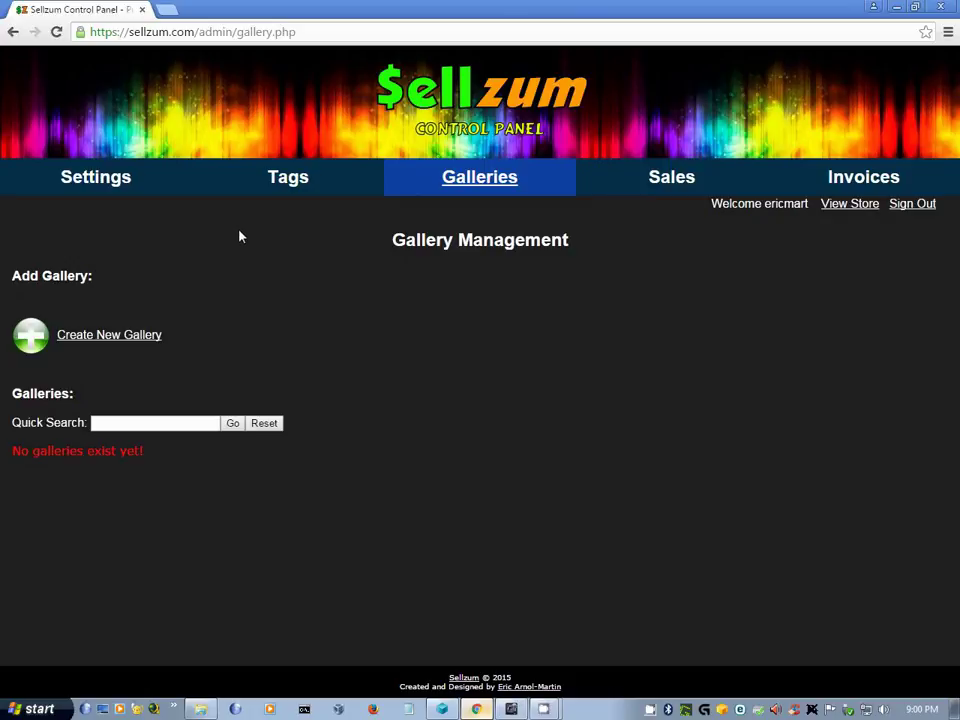
- Add a gallery named 'Computer Parts', described 'MISC Computer Parts', with autoplay time 10
{"action": "left_click", "coordinate": [152, 345]}
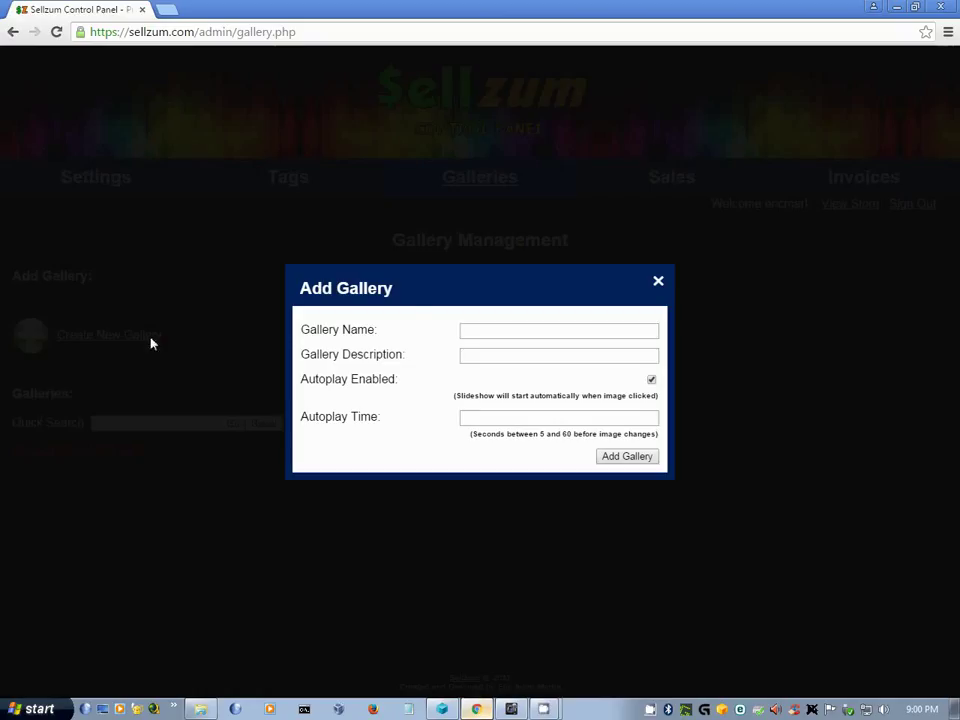
{"action": "left_click", "coordinate": [490, 329]}
{"action": "type", "text": "Computer Parts"}
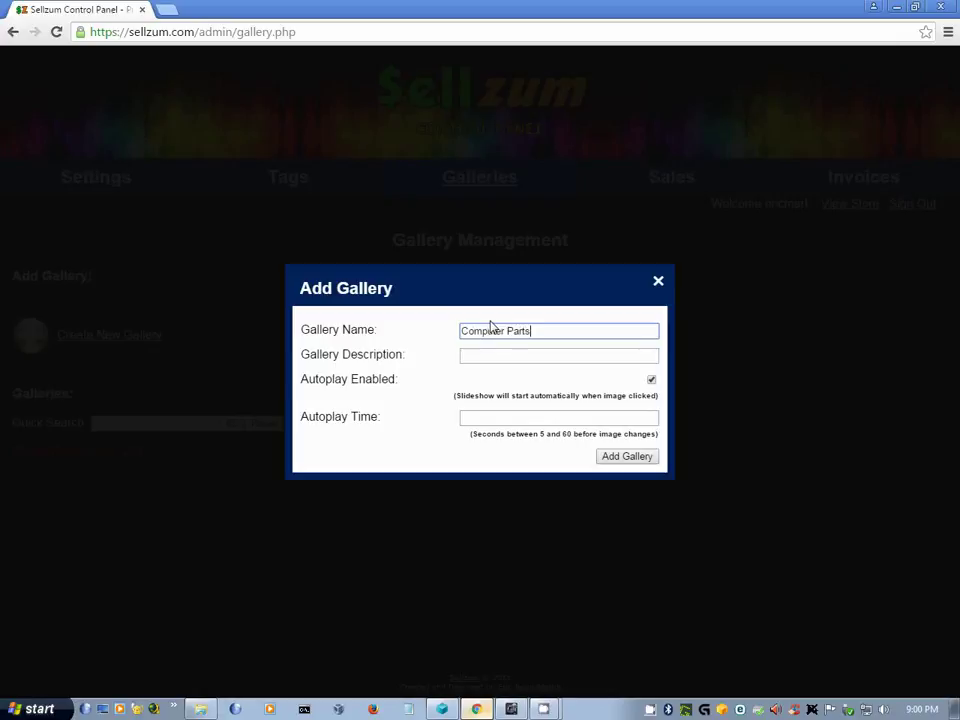
{"action": "key", "text": "Tab"}
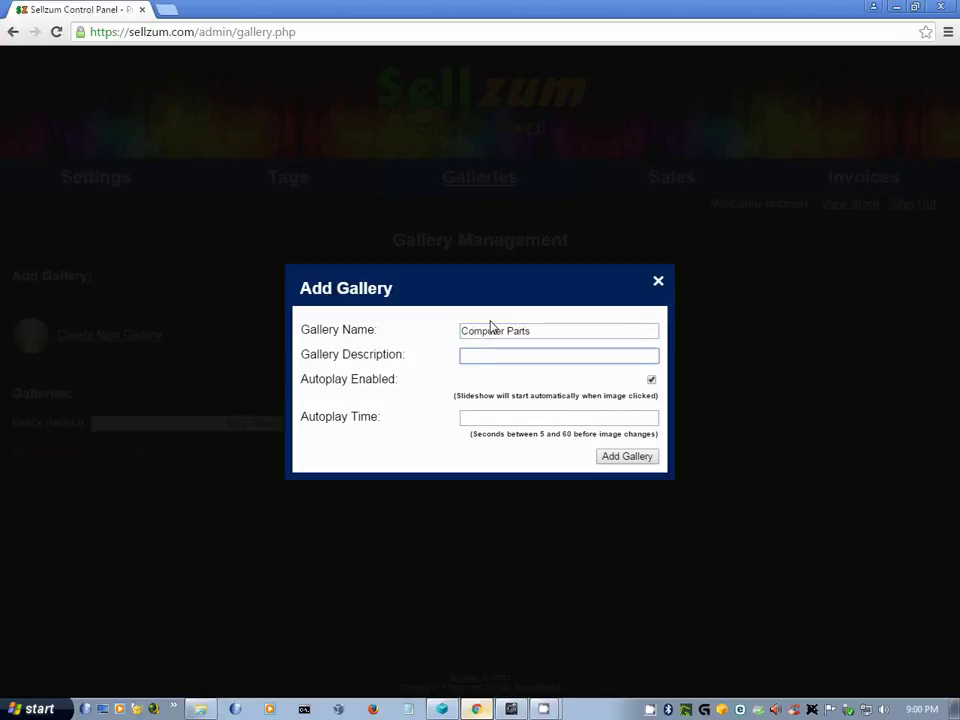
{"action": "type", "text": "MISC Computer Parts"}
{"action": "key", "text": "Tab"}
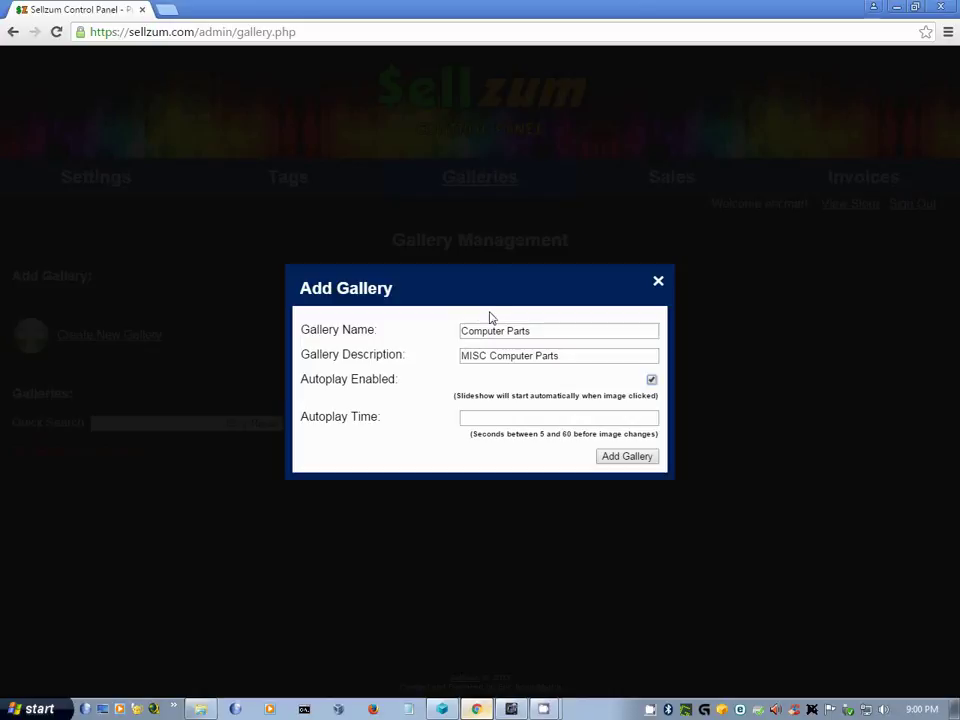
{"action": "left_click", "coordinate": [484, 417]}
{"action": "type", "text": "10"}
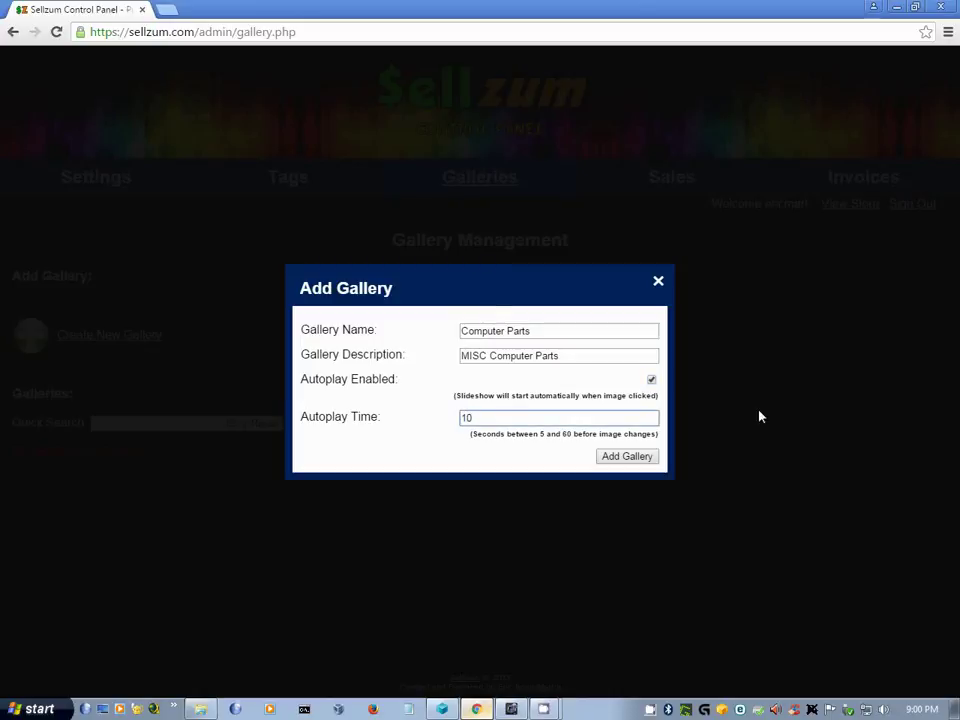
{"action": "left_click", "coordinate": [602, 457]}
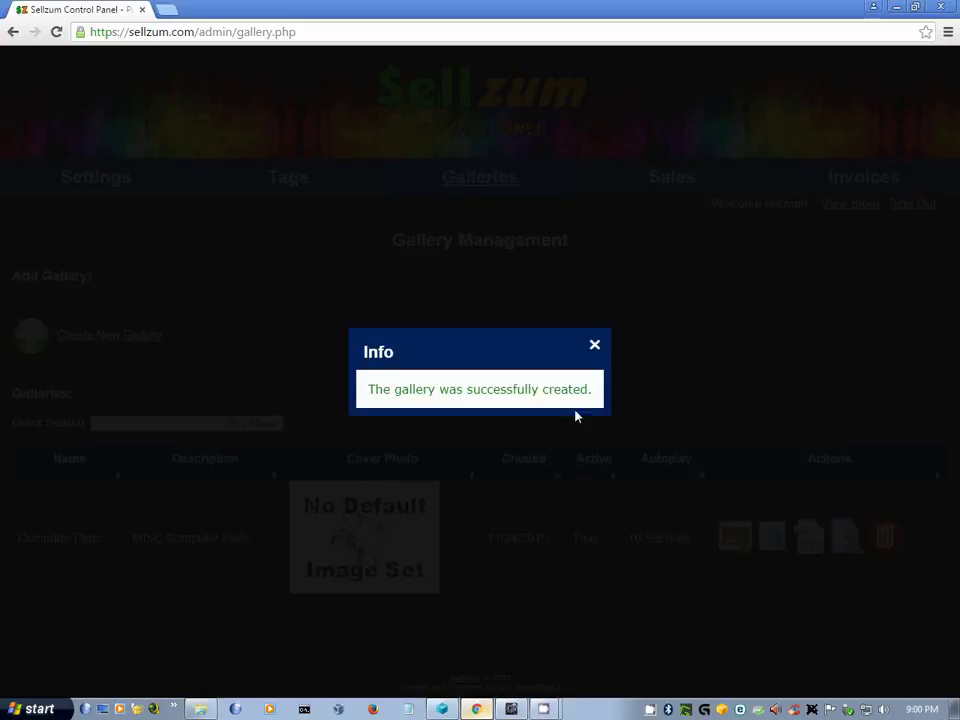
{"action": "left_click", "coordinate": [587, 355]}
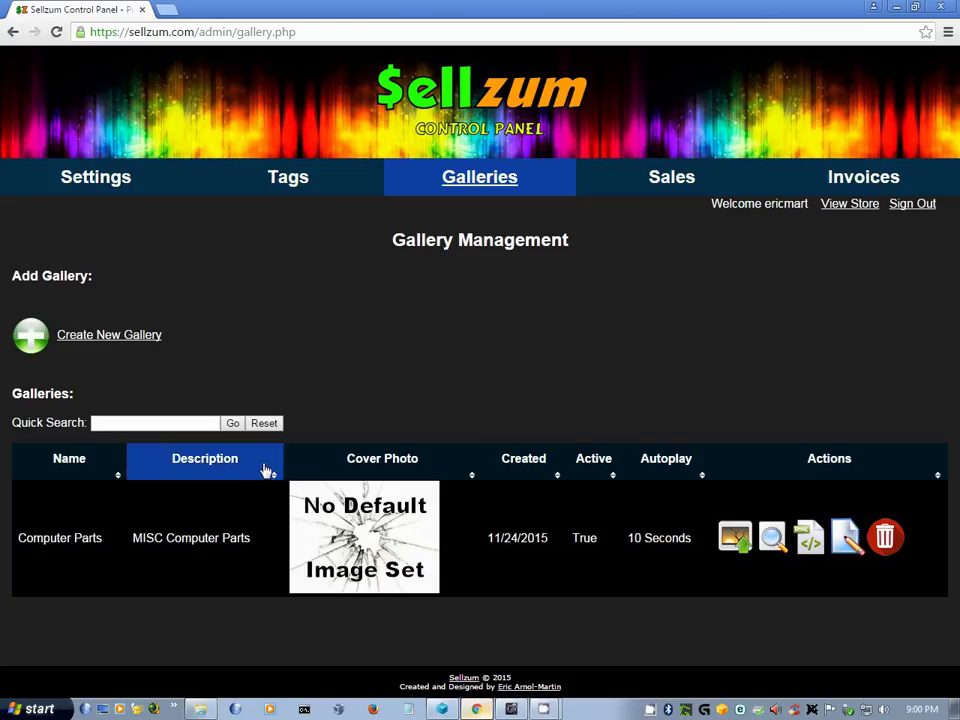
- Upload netbook2, powerup_psu, 4870_visiontek and the SSD photo from the Sellzum_for_sale folder
{"action": "left_click", "coordinate": [729, 547]}
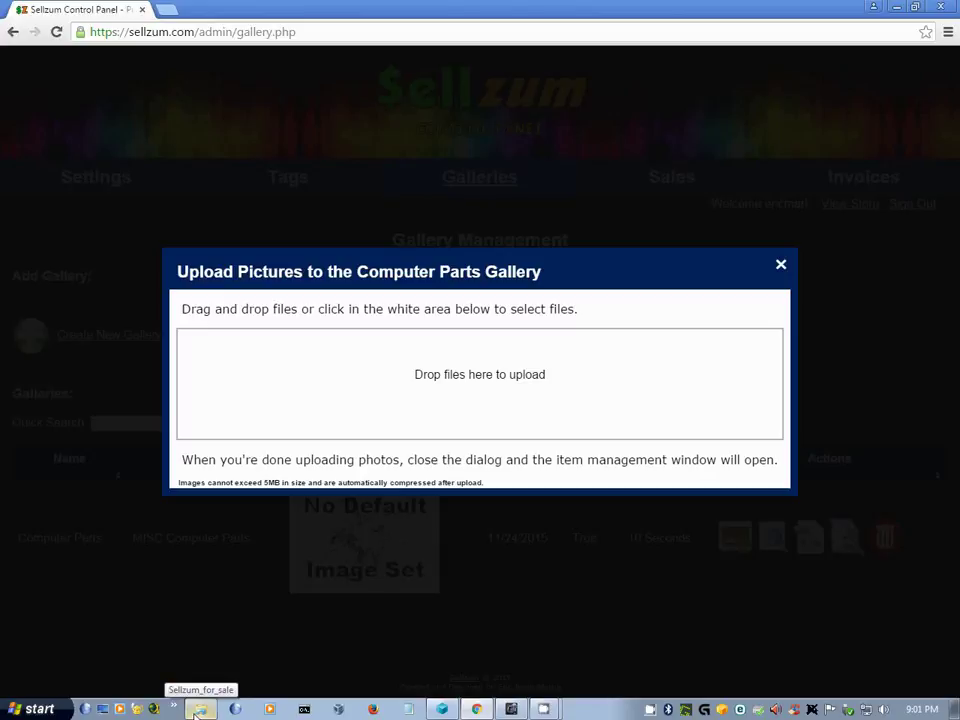
{"action": "left_click", "coordinate": [199, 711]}
{"action": "left_click_drag", "start_coordinate": [375, 352], "coordinate": [20, 160]}
{"action": "left_click_drag", "start_coordinate": [138, 208], "coordinate": [555, 372]}
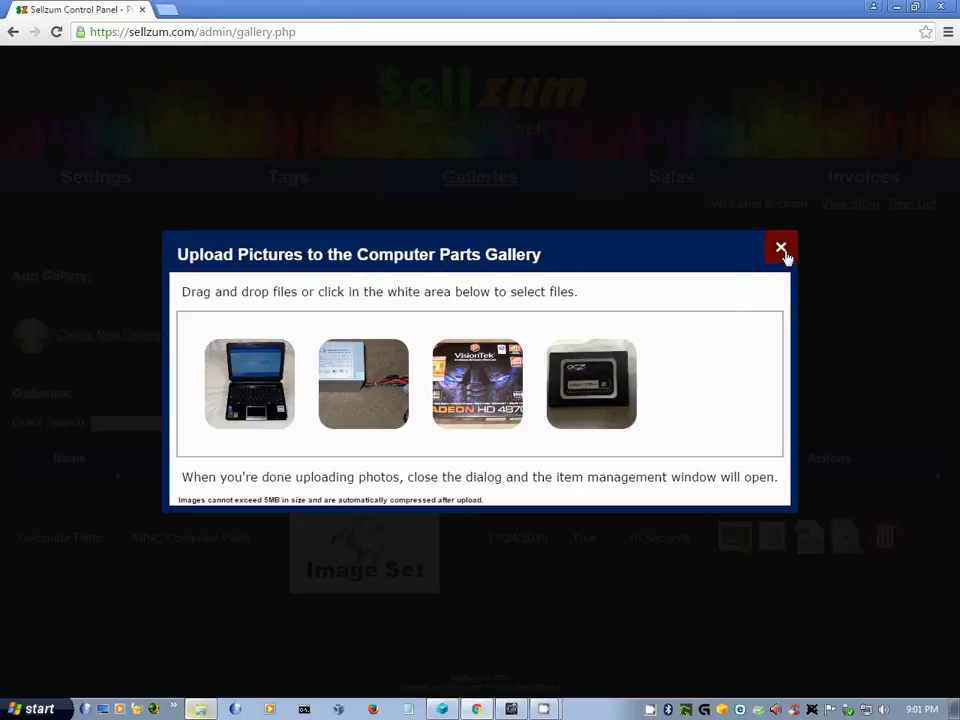
- Give the laptop picture the short description 'Netbook' and open its detailed description editor
{"action": "left_click", "coordinate": [876, 323]}
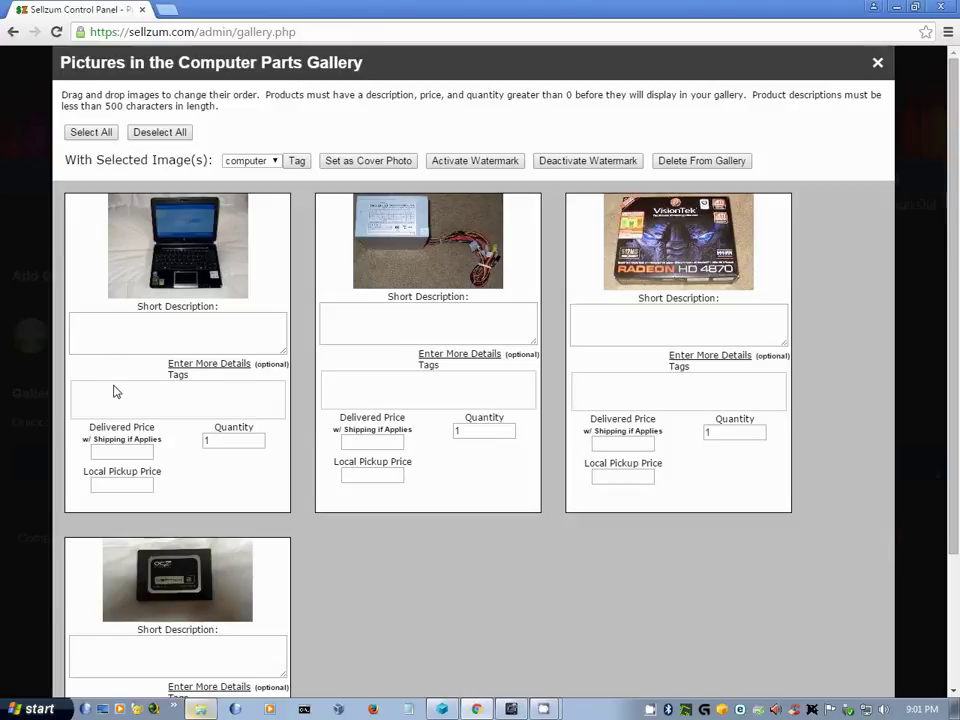
{"action": "left_click", "coordinate": [198, 334]}
{"action": "type", "text": "Netbook"}
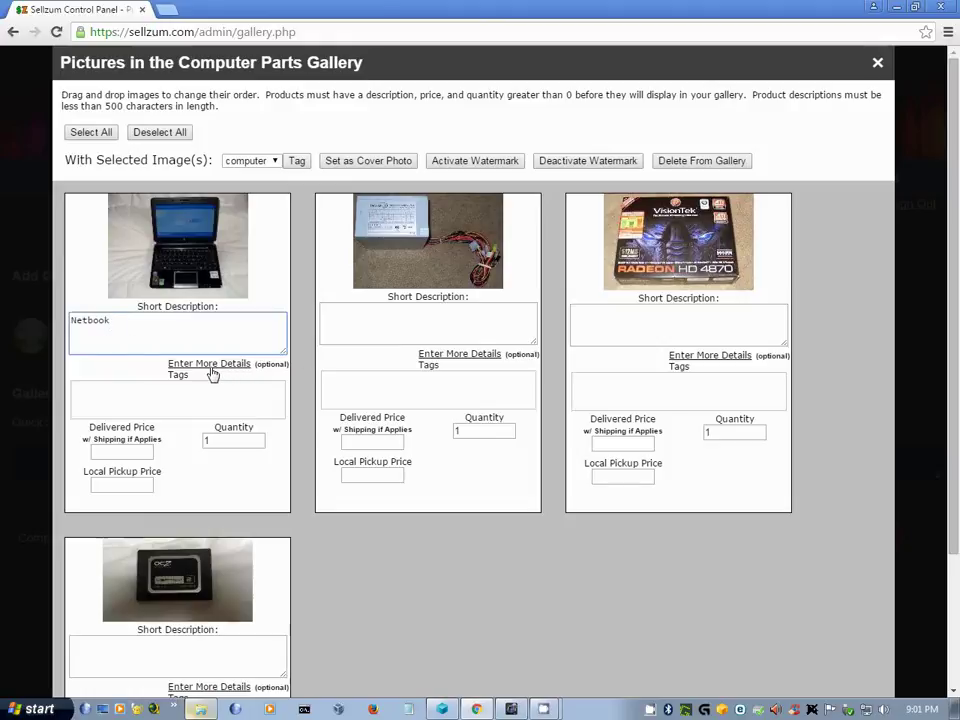
{"action": "left_click", "coordinate": [211, 368]}
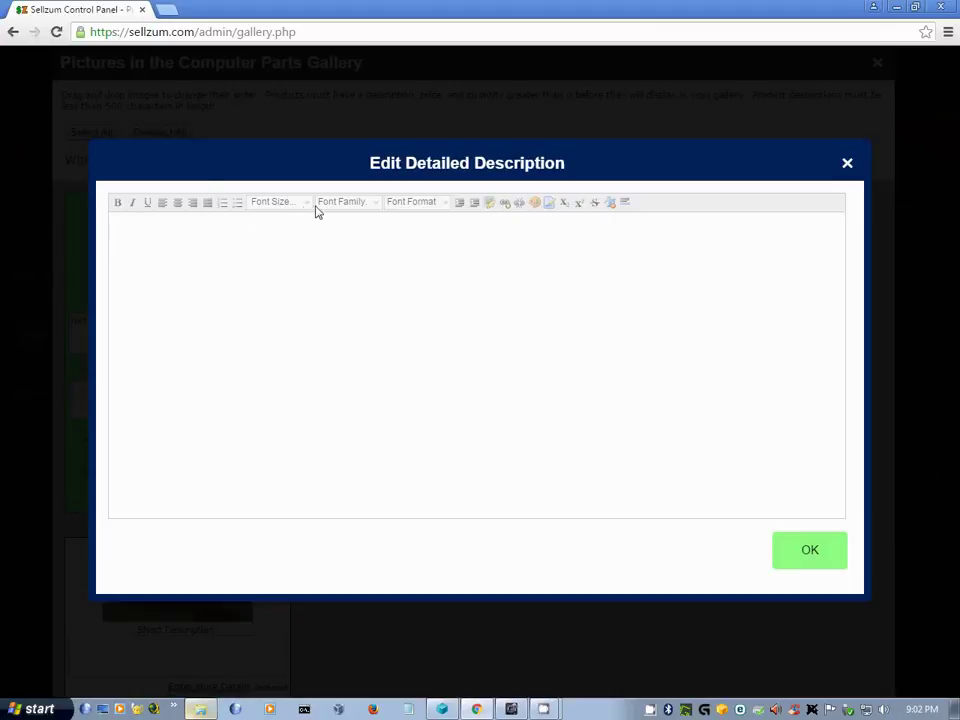
- Click into the detailed description area, then close the editor without adding any text
{"action": "left_click", "coordinate": [305, 282]}
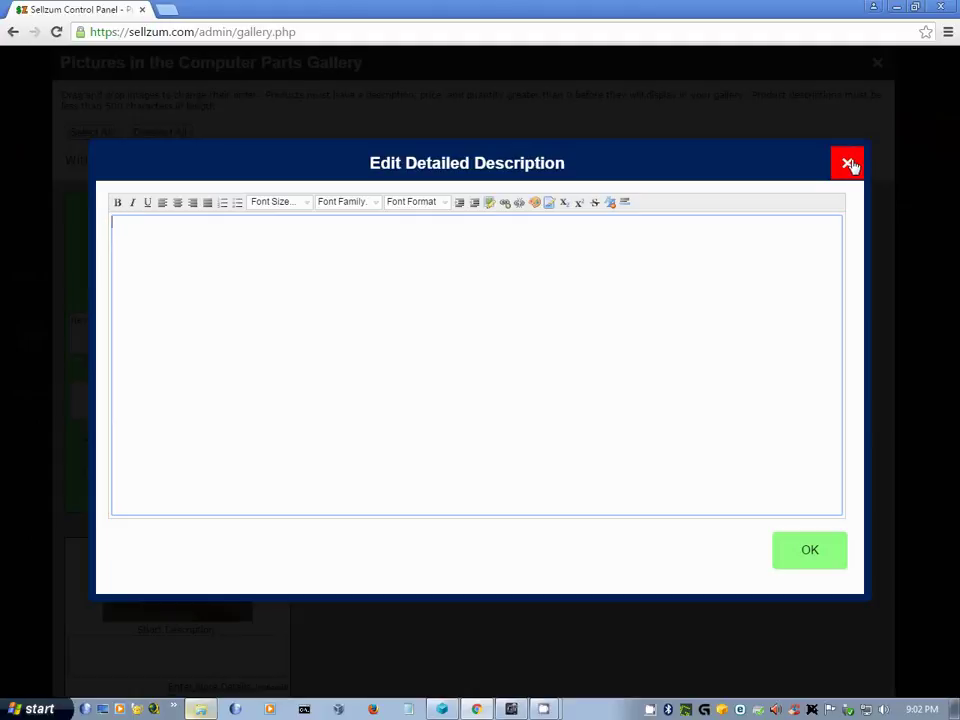
{"action": "left_click", "coordinate": [849, 164]}
- Price the Netbook at 10.00 delivered, and the power supply at 20.00 delivered and 15.00 pickup
{"action": "left_click", "coordinate": [144, 451]}
{"action": "type", "text": "10.00"}
{"action": "left_click", "coordinate": [388, 441]}
{"action": "type", "text": "20.00"}
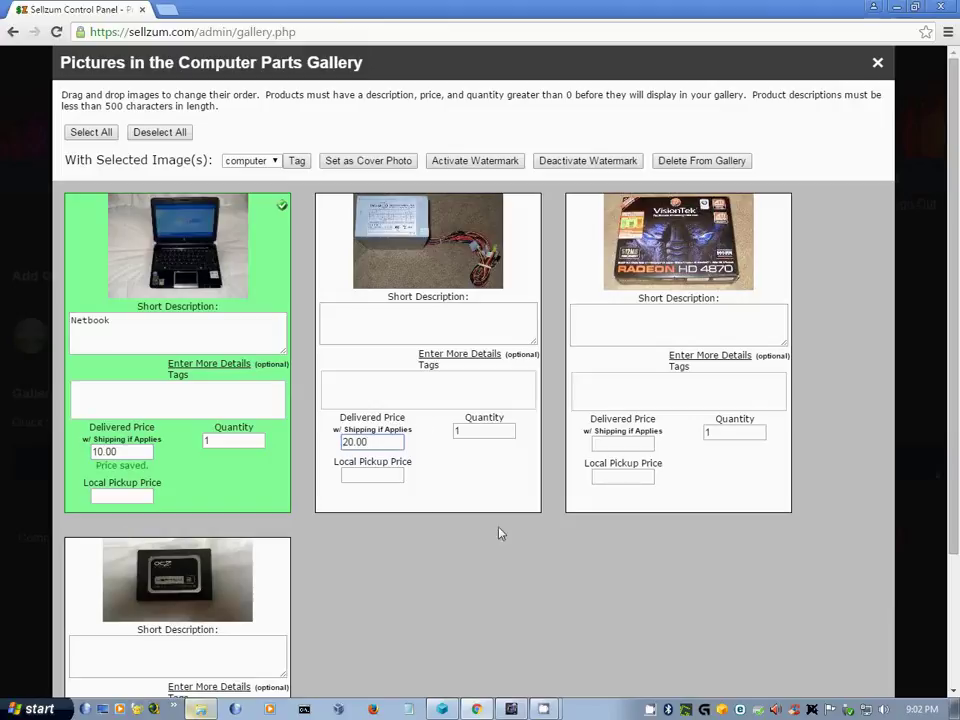
{"action": "left_click", "coordinate": [394, 480]}
{"action": "type", "text": "15.00"}
- Add short descriptions 'ATI 4870 Video Card' and '500 Watt Power Supply' to their cards
{"action": "left_click", "coordinate": [690, 330]}
{"action": "type", "text": "ATI 4870 Video Card"}
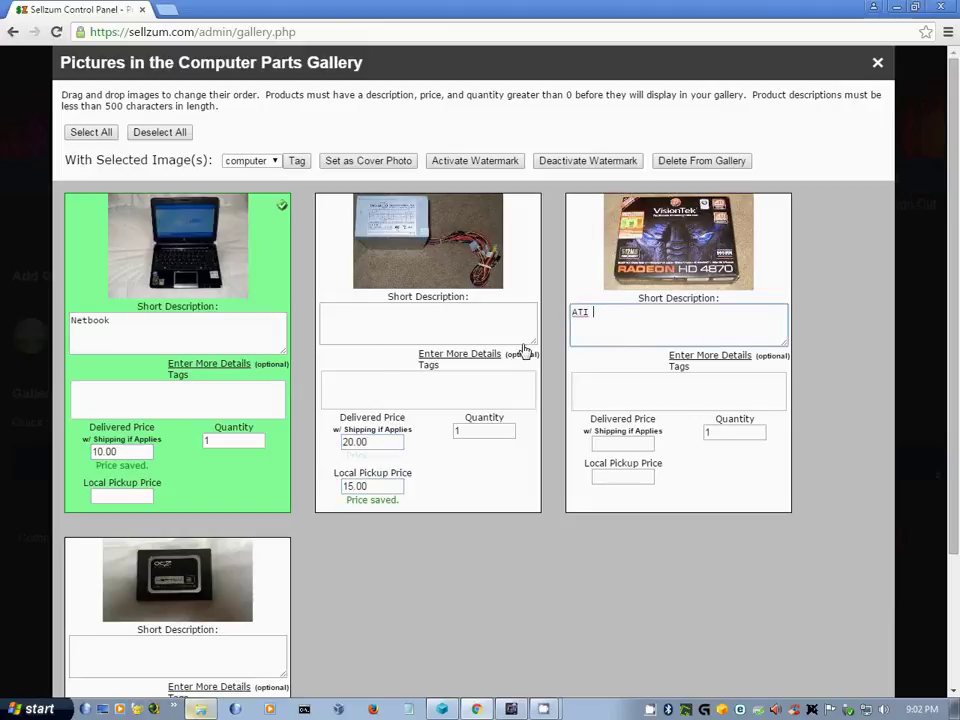
{"action": "left_click", "coordinate": [477, 329]}
{"action": "type", "text": "500 Watt Power Supply"}
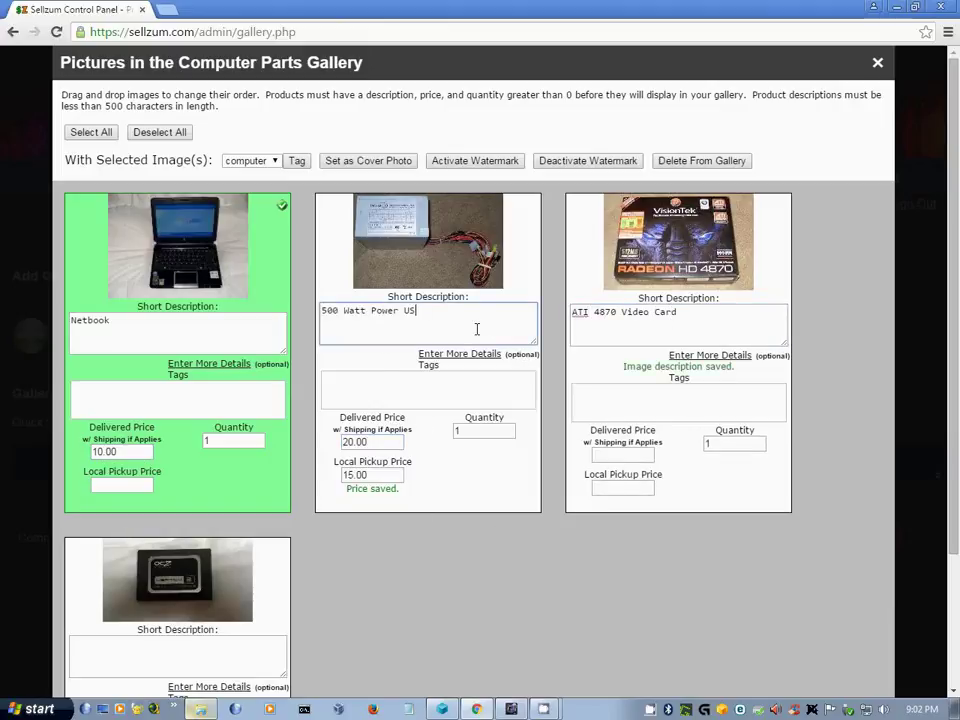
- Price the video card at 10.00 delivered and 8.00 local pickup
{"action": "left_click", "coordinate": [606, 452]}
{"action": "type", "text": "10.00"}
{"action": "key", "text": "Tab"}
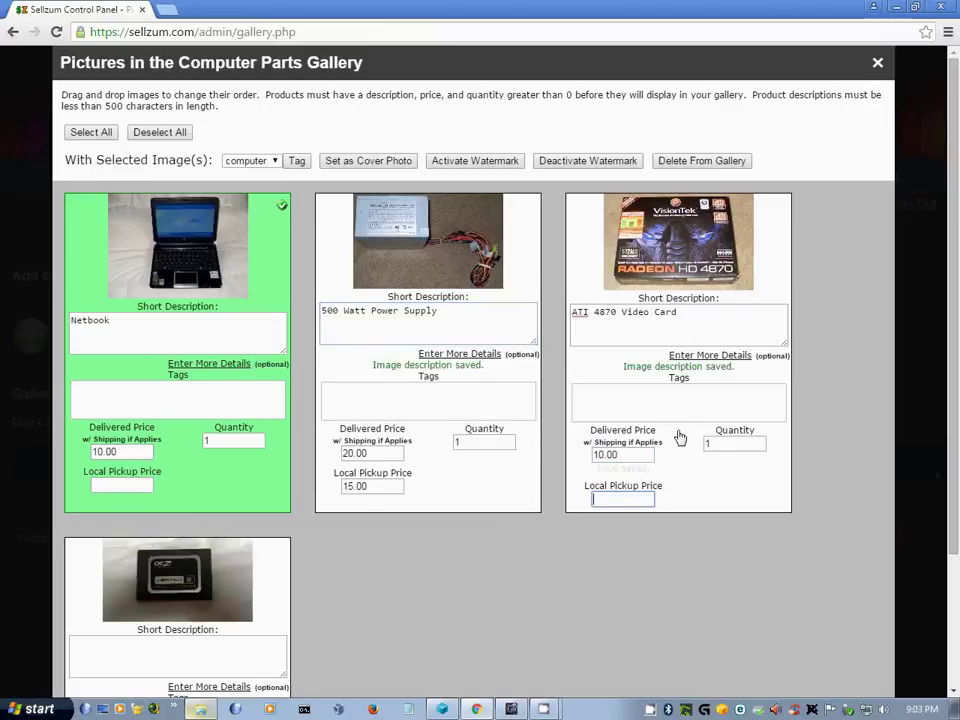
{"action": "type", "text": "8.00"}
- Describe the SSD as '128GB OCZ SSD SATA 2 Hard Drive', priced 50.00 delivered, 20.00 pickup
{"action": "scroll", "coordinate": [198, 490], "scroll_direction": "down", "scroll_amount": 2}
{"action": "left_click", "coordinate": [198, 490]}
{"action": "type", "text": "128GB "}
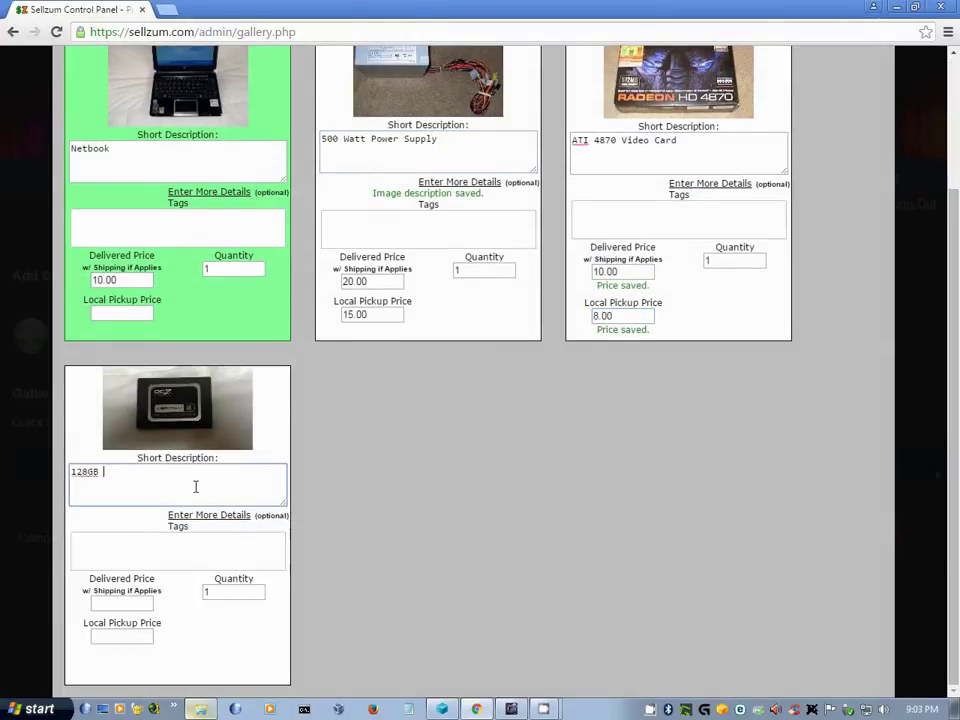
{"action": "type", "text": "OCZ SSD SATA 2 Hard Drive"}
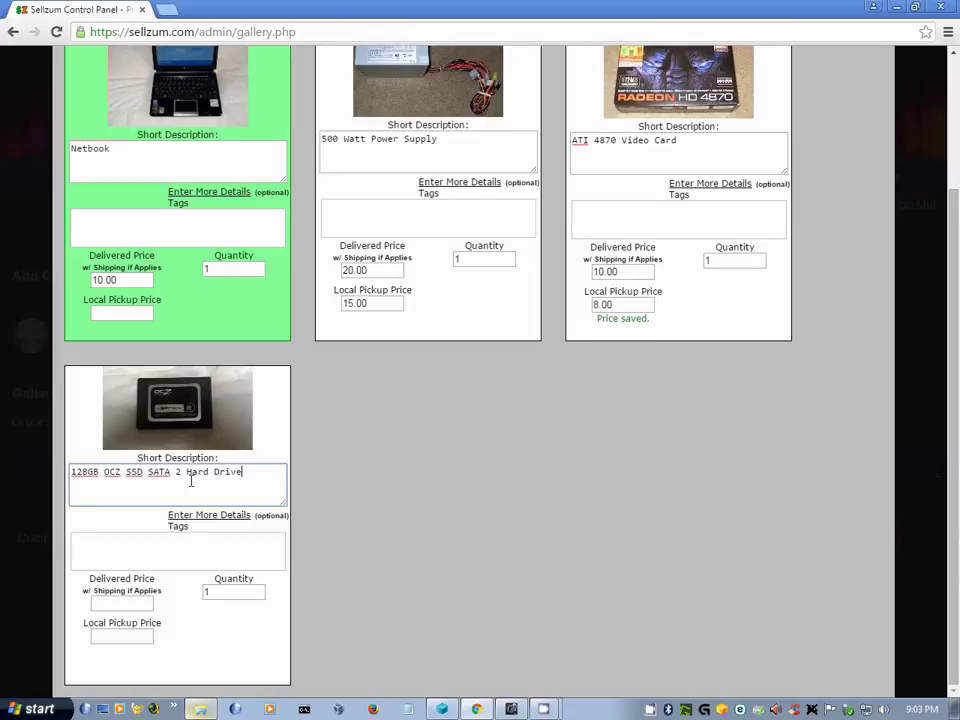
{"action": "left_click", "coordinate": [135, 601]}
{"action": "type", "text": "50.00"}
{"action": "key", "text": "Tab"}
{"action": "type", "text": "20.00"}
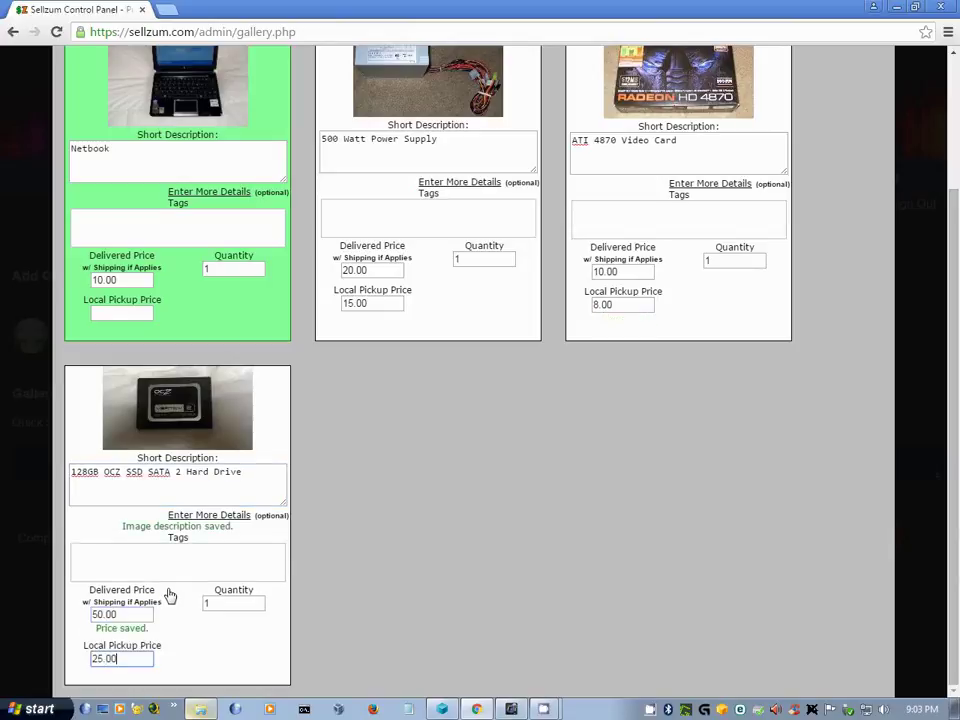
- Select all four gallery pictures and tag them 'computer'
{"action": "scroll", "coordinate": [432, 531], "scroll_direction": "up", "scroll_amount": 2}
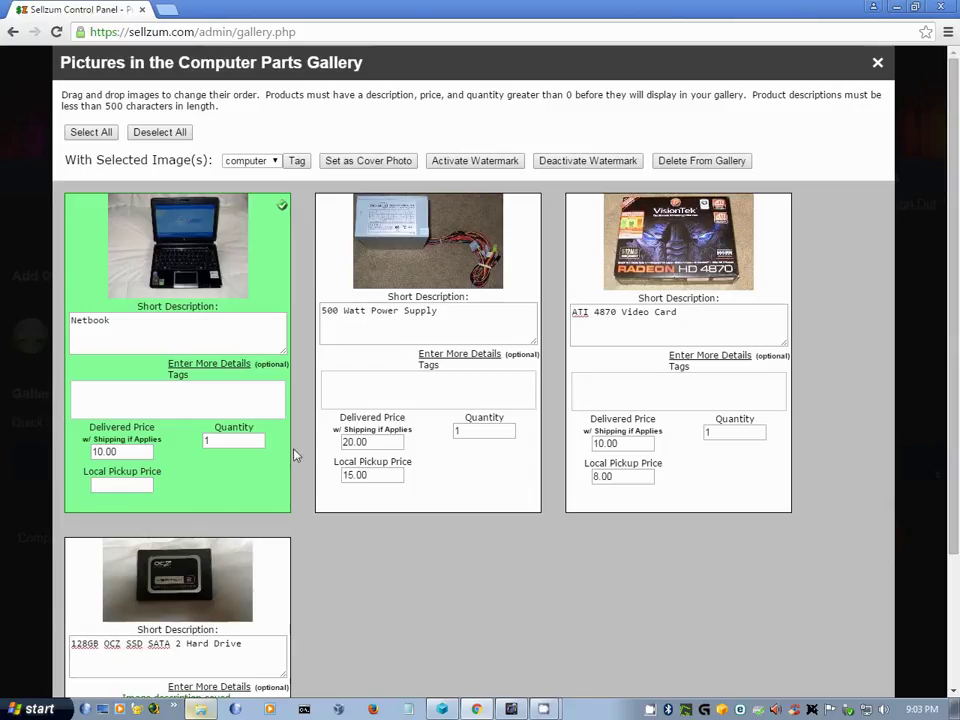
{"action": "left_click", "coordinate": [270, 585]}
{"action": "left_click", "coordinate": [465, 499]}
{"action": "left_click", "coordinate": [744, 506]}
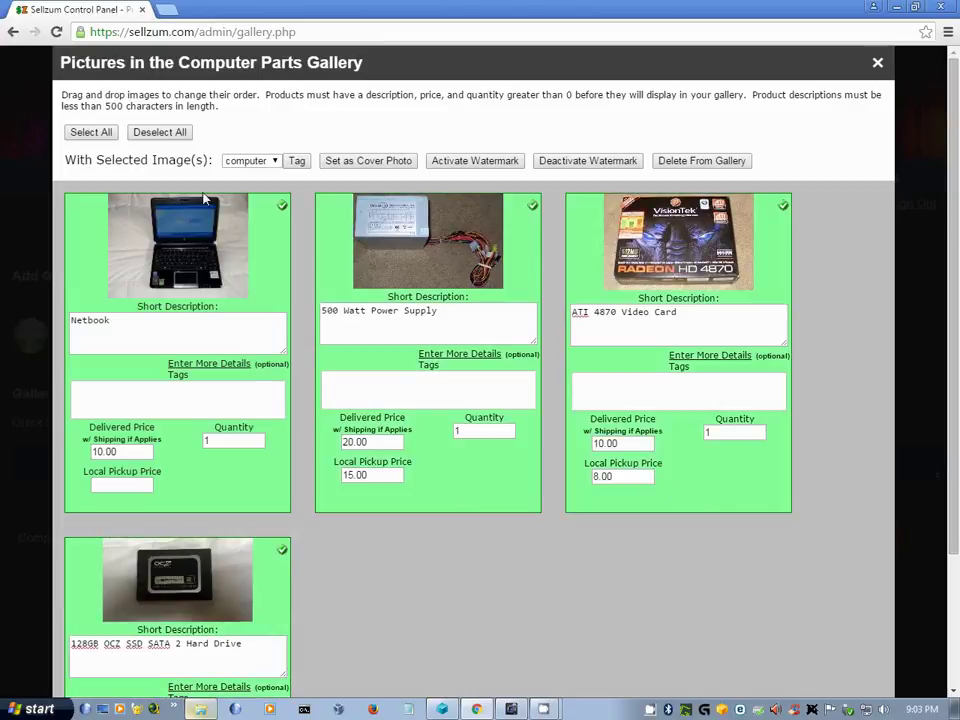
{"action": "left_click", "coordinate": [297, 161]}
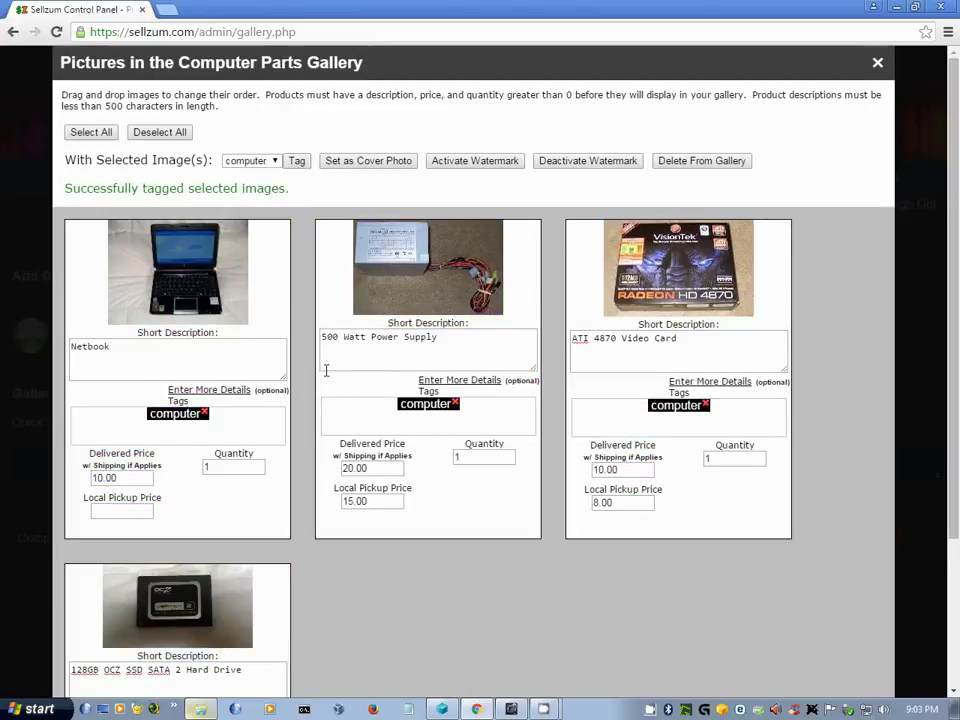
- Move the power supply into the first gallery slot and make the Netbook picture the cover photo
{"action": "left_click_drag", "start_coordinate": [488, 297], "coordinate": [210, 292]}
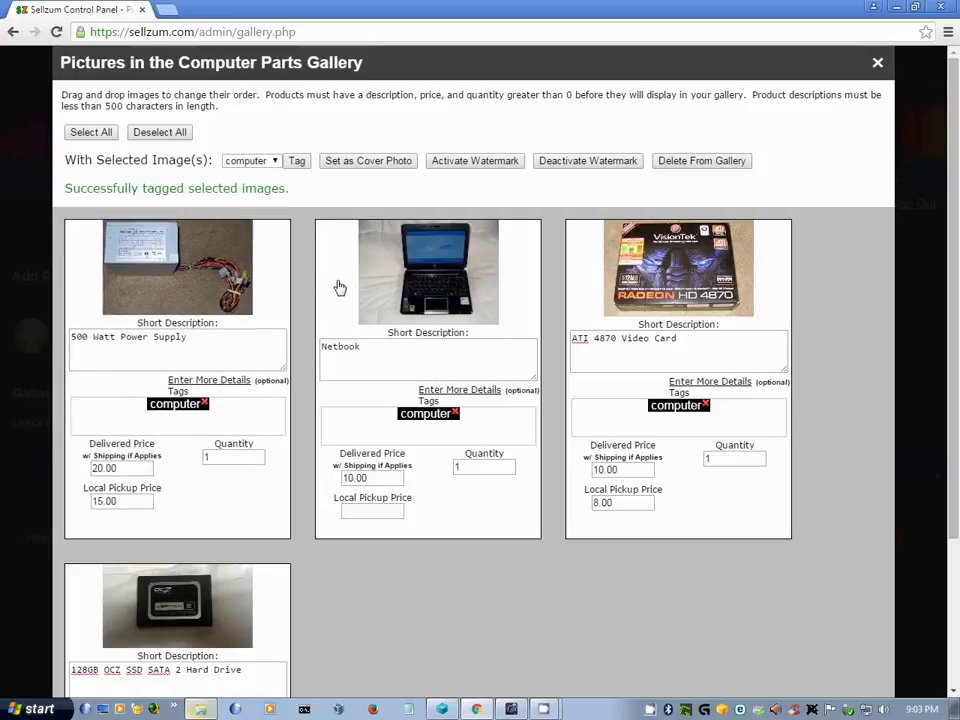
{"action": "left_click", "coordinate": [487, 309]}
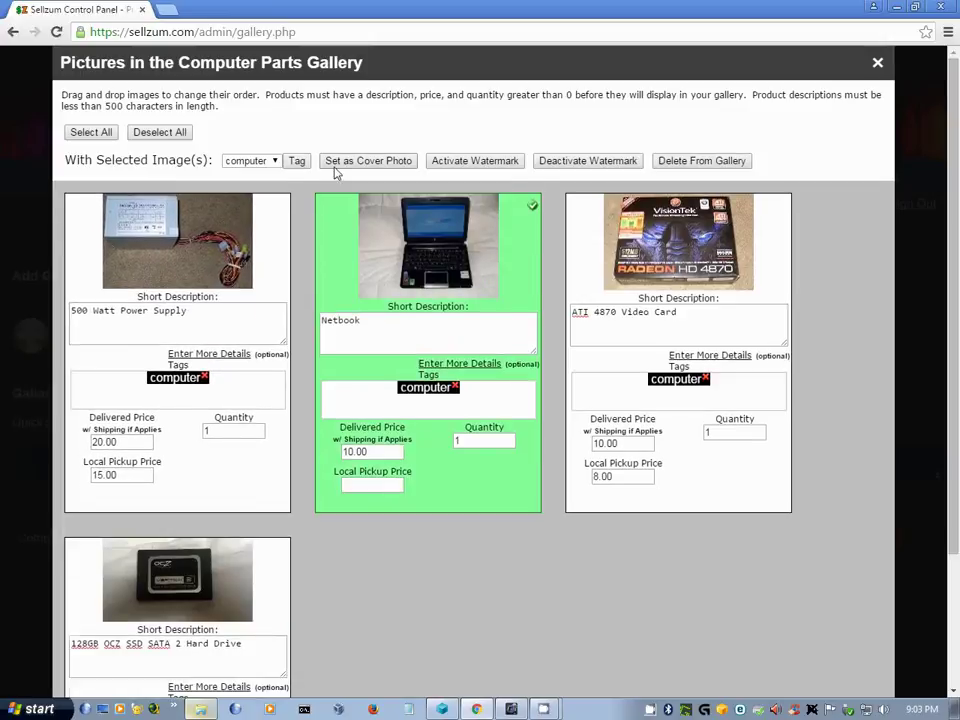
{"action": "left_click", "coordinate": [364, 163]}
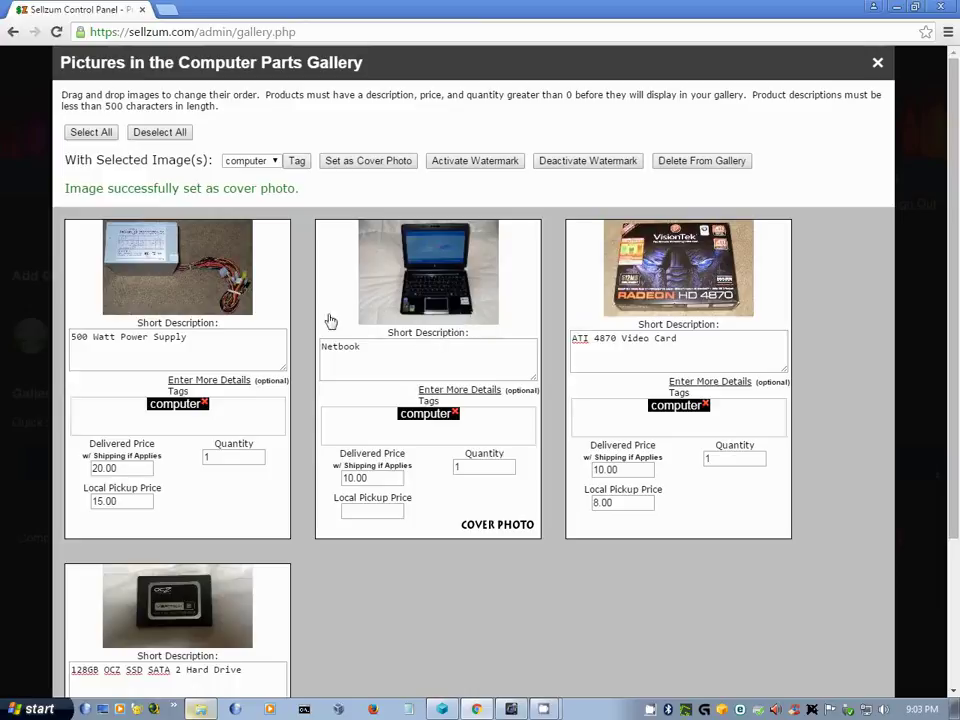
{"action": "scroll", "coordinate": [692, 538], "scroll_direction": "down", "scroll_amount": 3}
- Select only the Netbook picture and apply a watermark to it
{"action": "scroll", "coordinate": [441, 489], "scroll_direction": "up", "scroll_amount": 2}
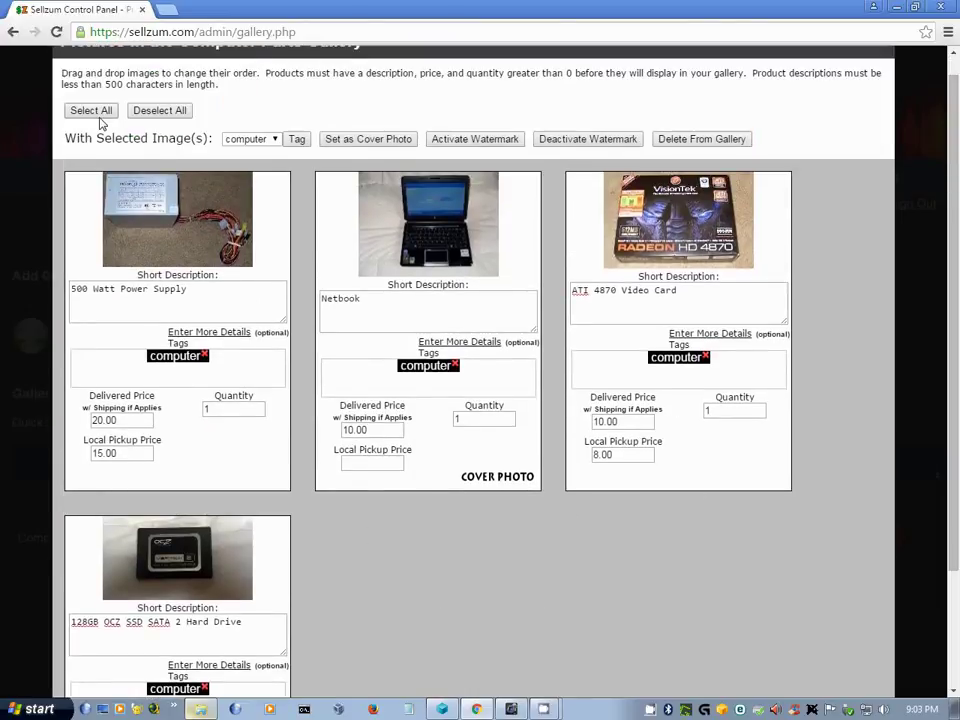
{"action": "left_click", "coordinate": [96, 114]}
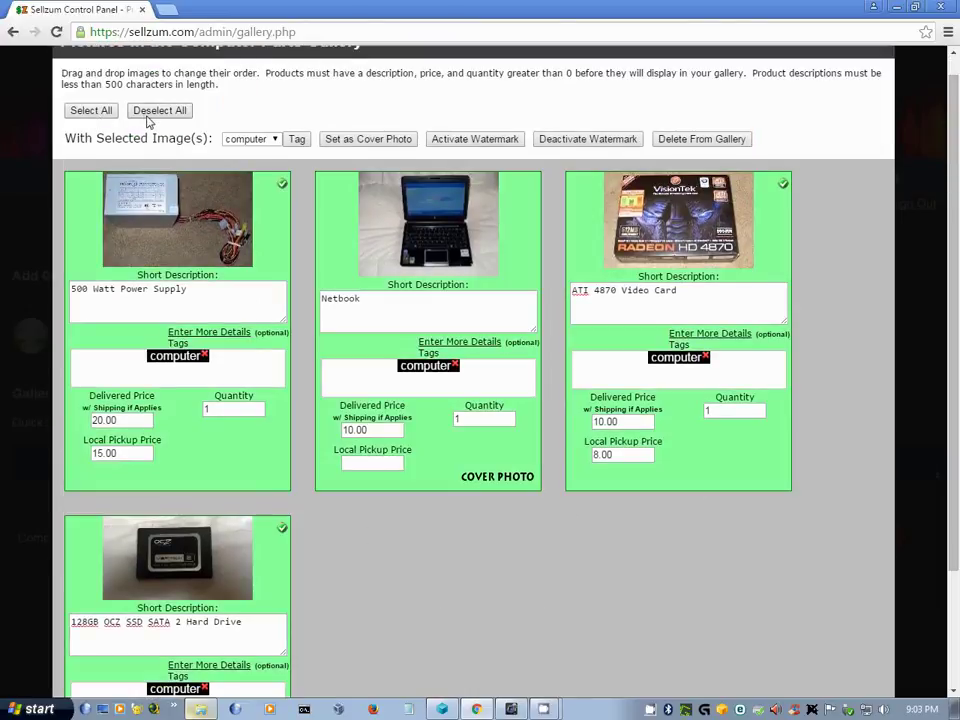
{"action": "left_click", "coordinate": [150, 112]}
{"action": "left_click", "coordinate": [469, 276]}
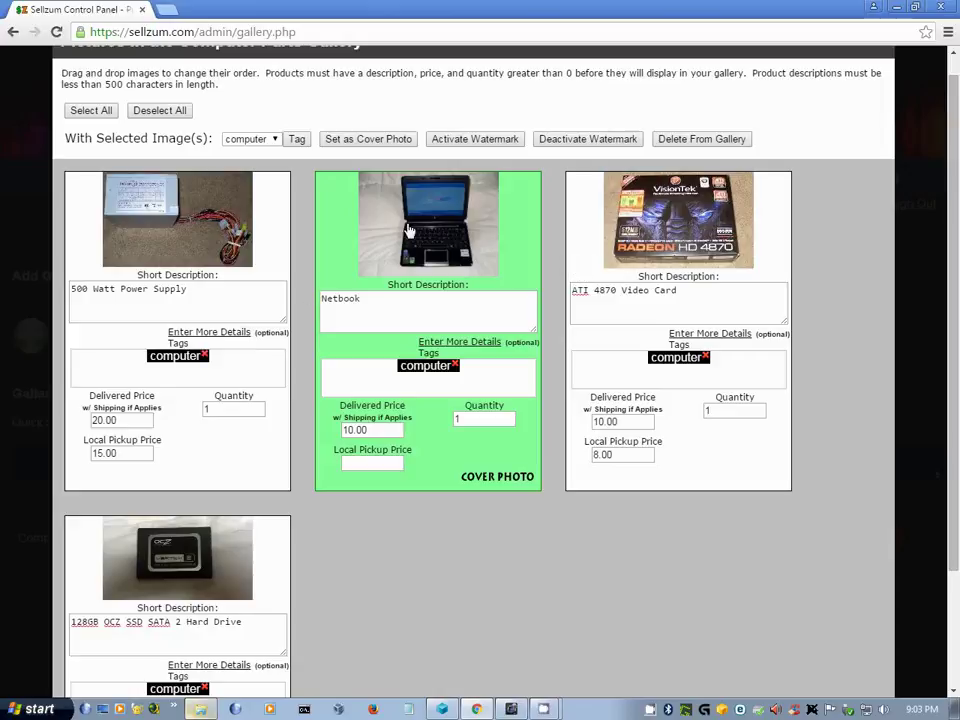
{"action": "left_click", "coordinate": [457, 139]}
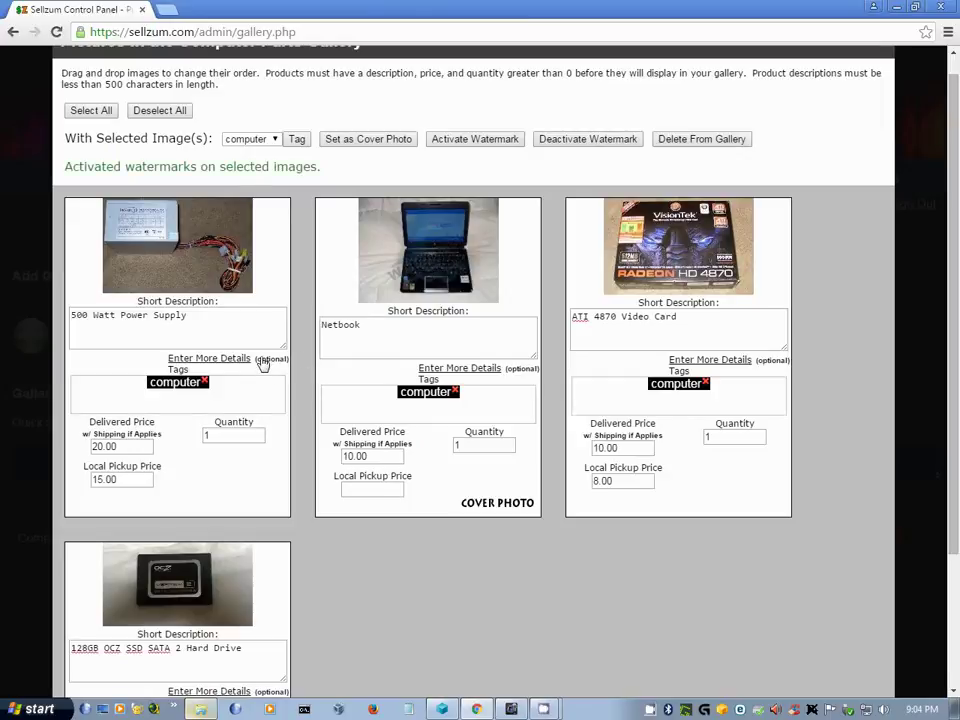
- Change the selection to just the SSD and ATI 4870 Video Card pictures
{"action": "left_click", "coordinate": [336, 268]}
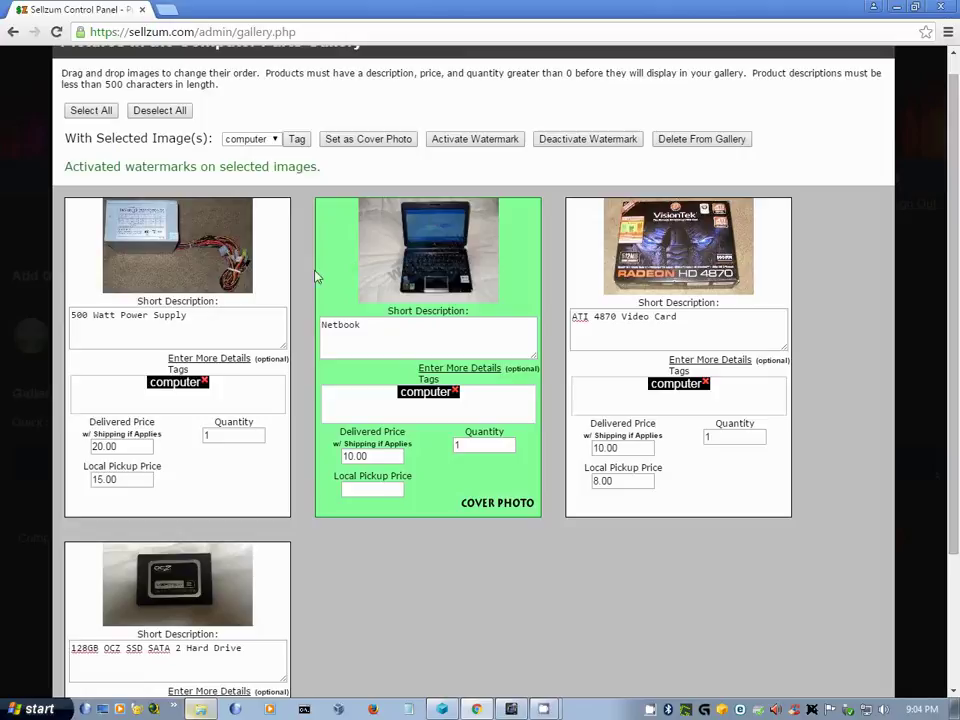
{"action": "left_click", "coordinate": [278, 274]}
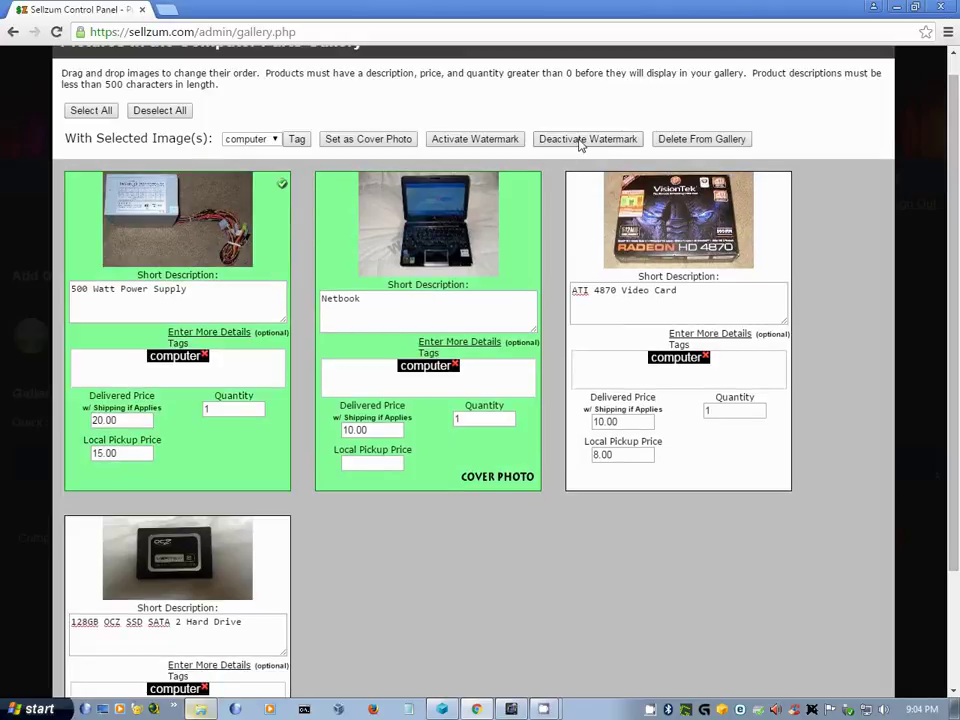
{"action": "scroll", "coordinate": [260, 210], "scroll_direction": "up", "scroll_amount": 1}
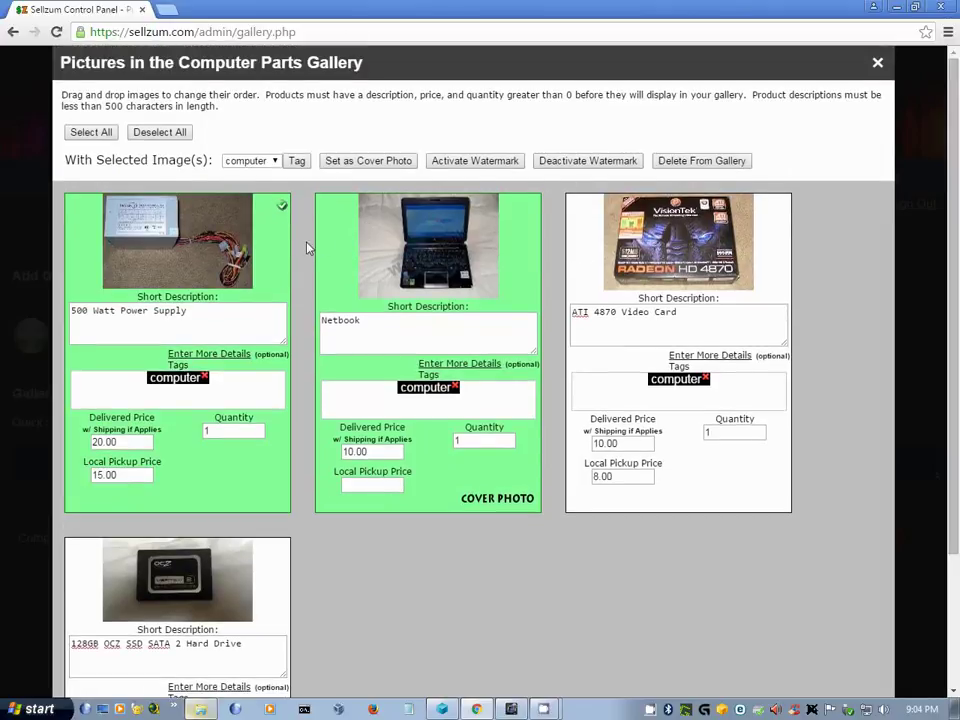
{"action": "left_click", "coordinate": [289, 248]}
{"action": "left_click", "coordinate": [332, 246]}
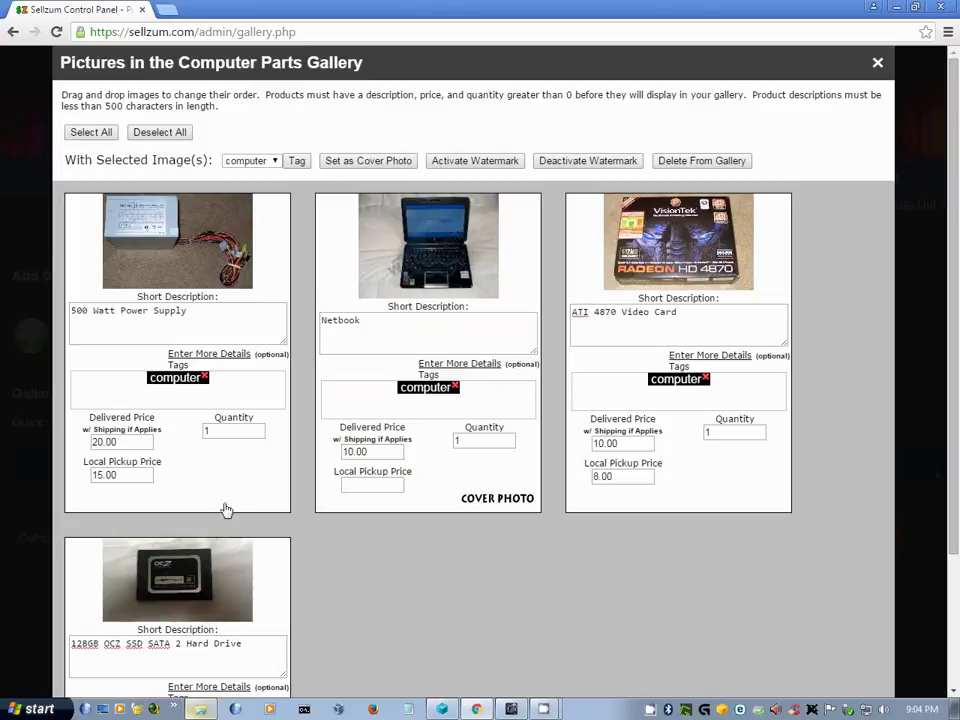
{"action": "left_click", "coordinate": [266, 578]}
{"action": "left_click", "coordinate": [579, 302]}
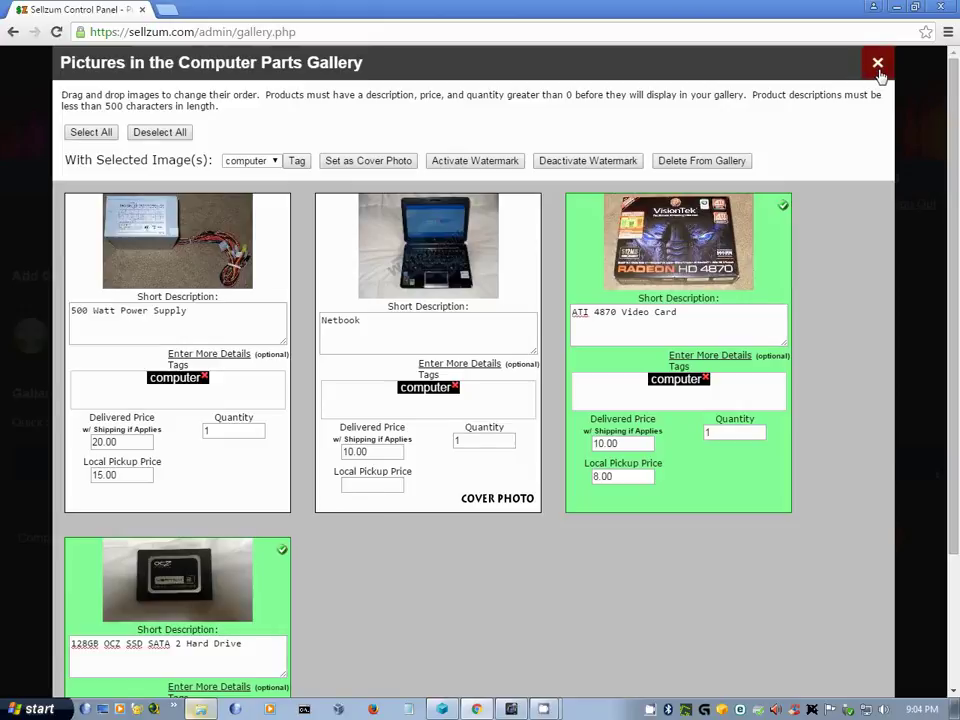
- Close the gallery picture list and open the public storefront in a new tab
{"action": "left_click", "coordinate": [878, 66]}
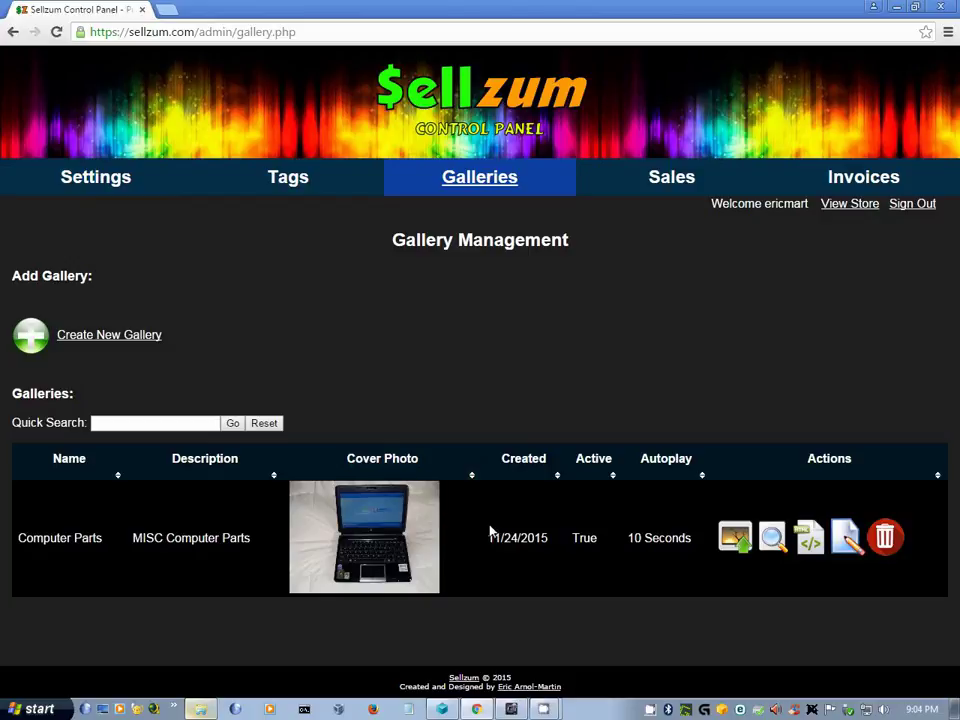
{"action": "left_click", "coordinate": [842, 208]}
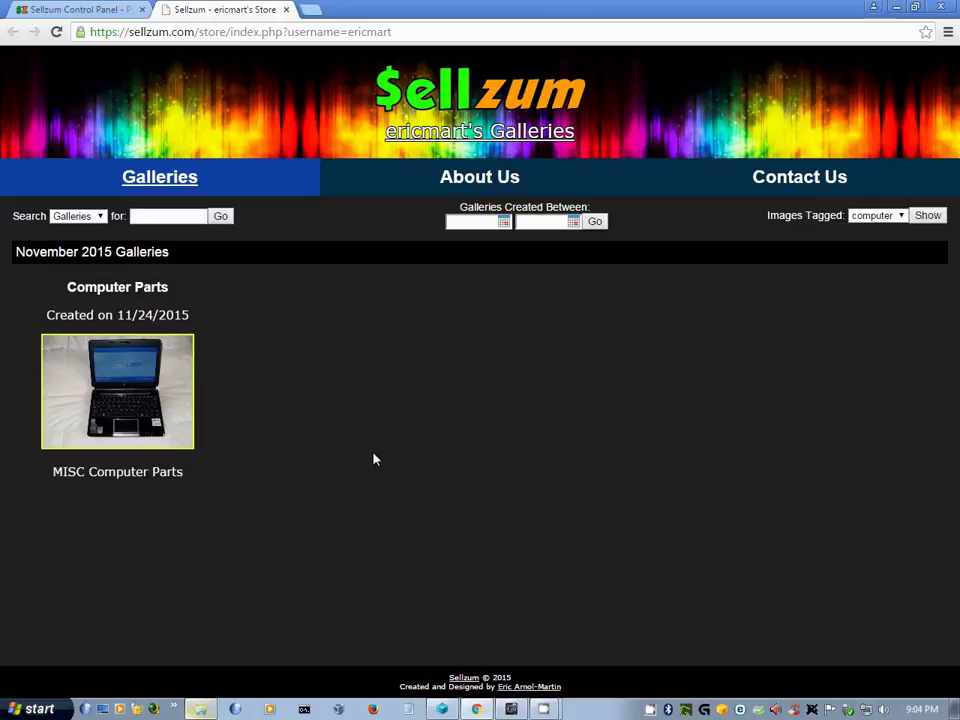
- Open the Computer Parts gallery in the storefront and browse the full-size product images
{"action": "left_click", "coordinate": [166, 425]}
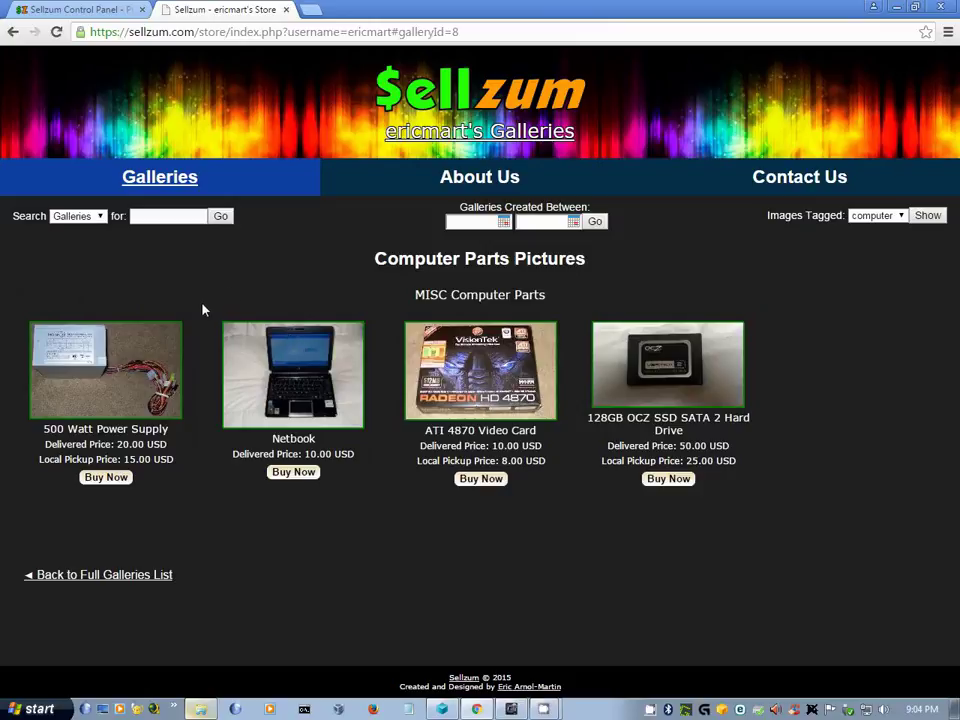
{"action": "left_click", "coordinate": [103, 356]}
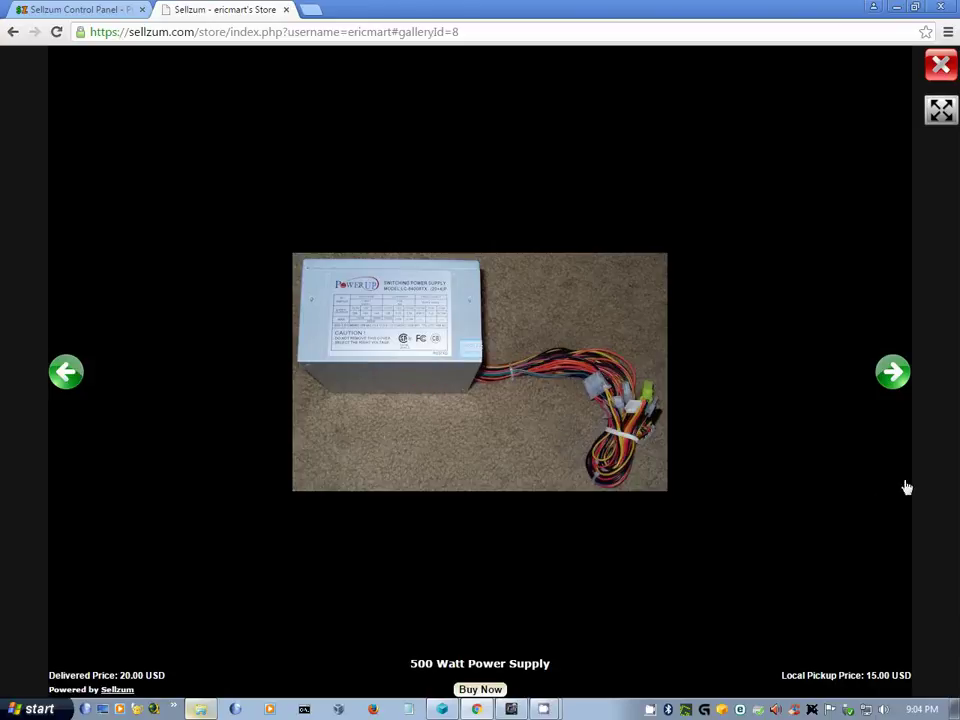
{"action": "left_click", "coordinate": [893, 373]}
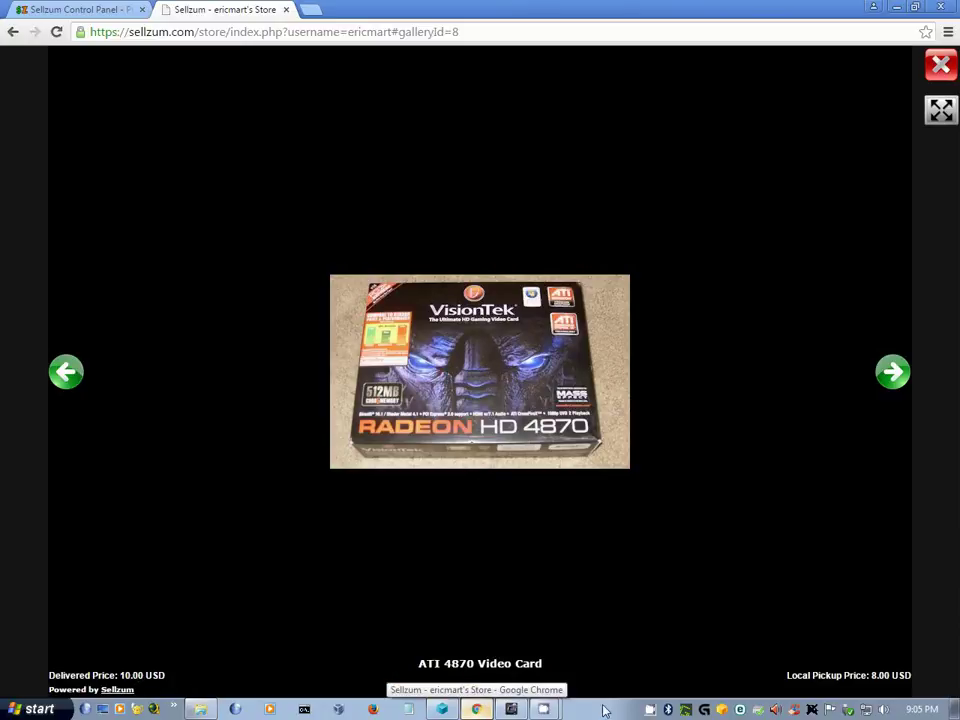
- Preview the ATI 4870 Video Card's 10.00 USD delivery price, then go to the About page
{"action": "left_click", "coordinate": [480, 689]}
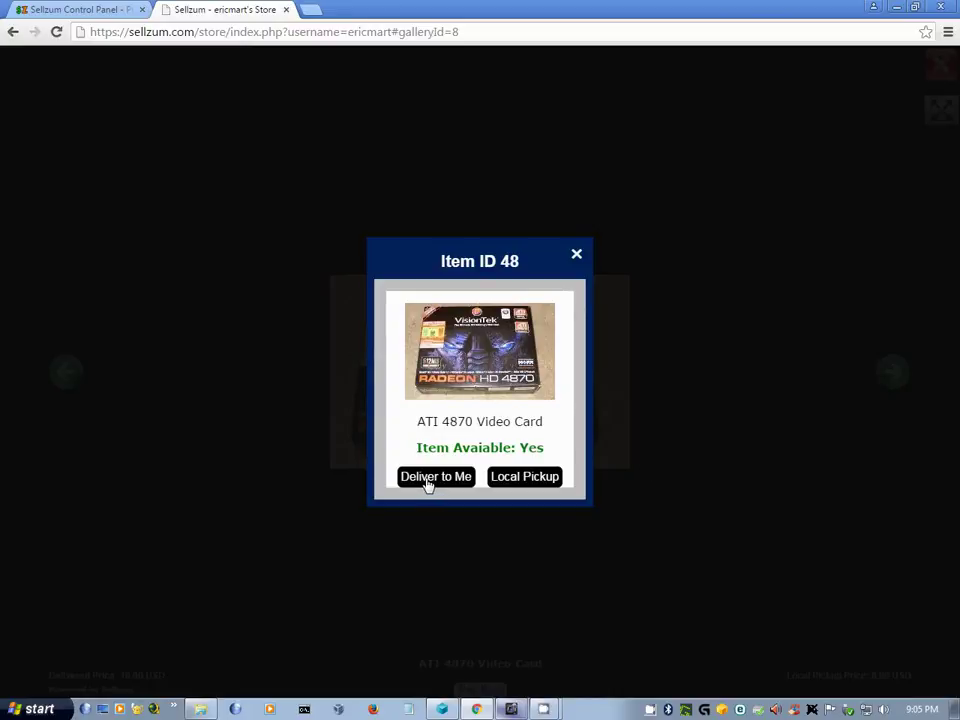
{"action": "left_click", "coordinate": [430, 484]}
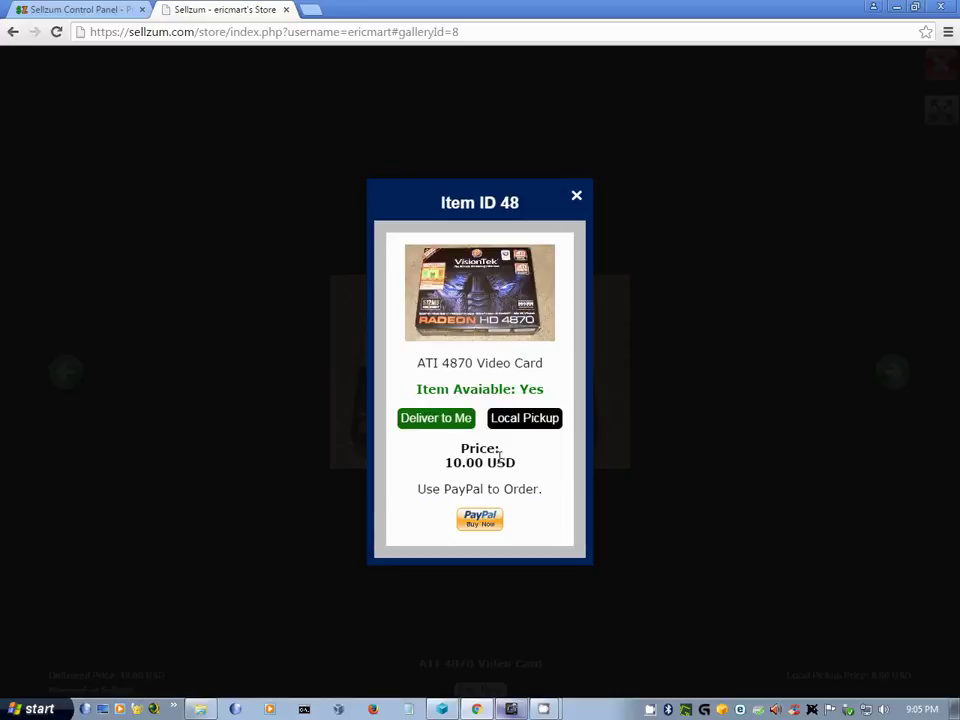
{"action": "left_click", "coordinate": [581, 198]}
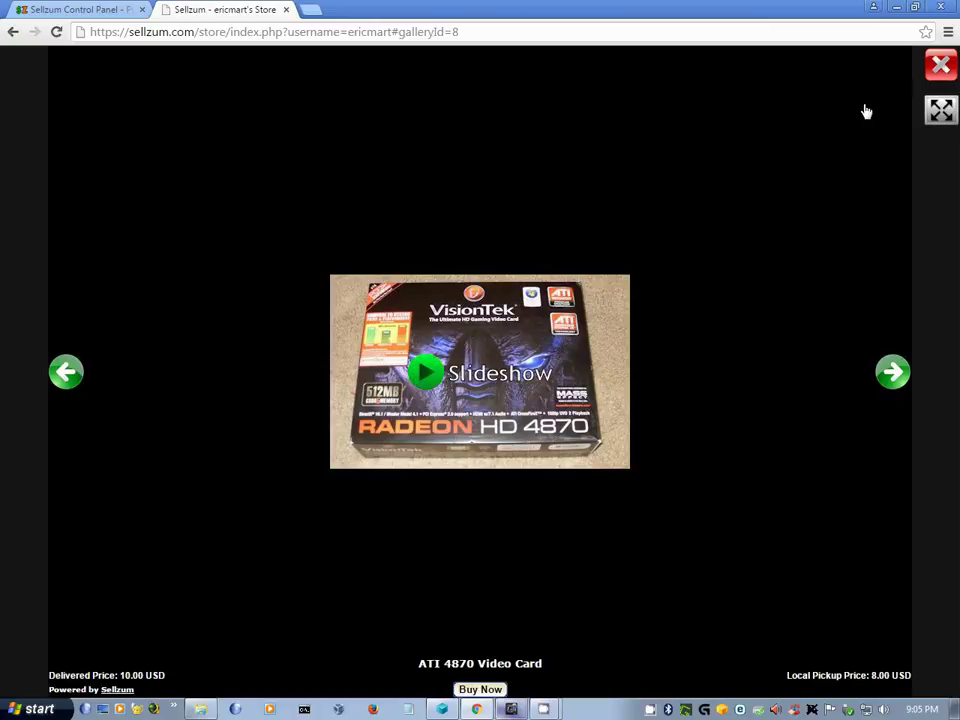
{"action": "left_click", "coordinate": [941, 68]}
{"action": "left_click", "coordinate": [441, 179]}
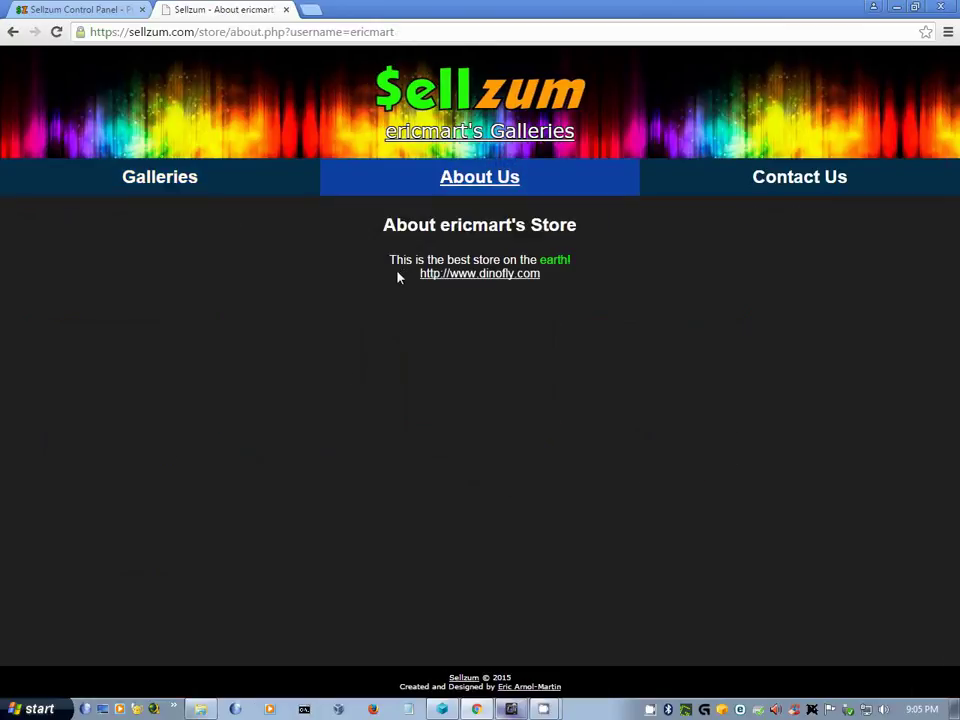
- View the store's Contact Us form, then return to the Galleries list
{"action": "left_click", "coordinate": [740, 184]}
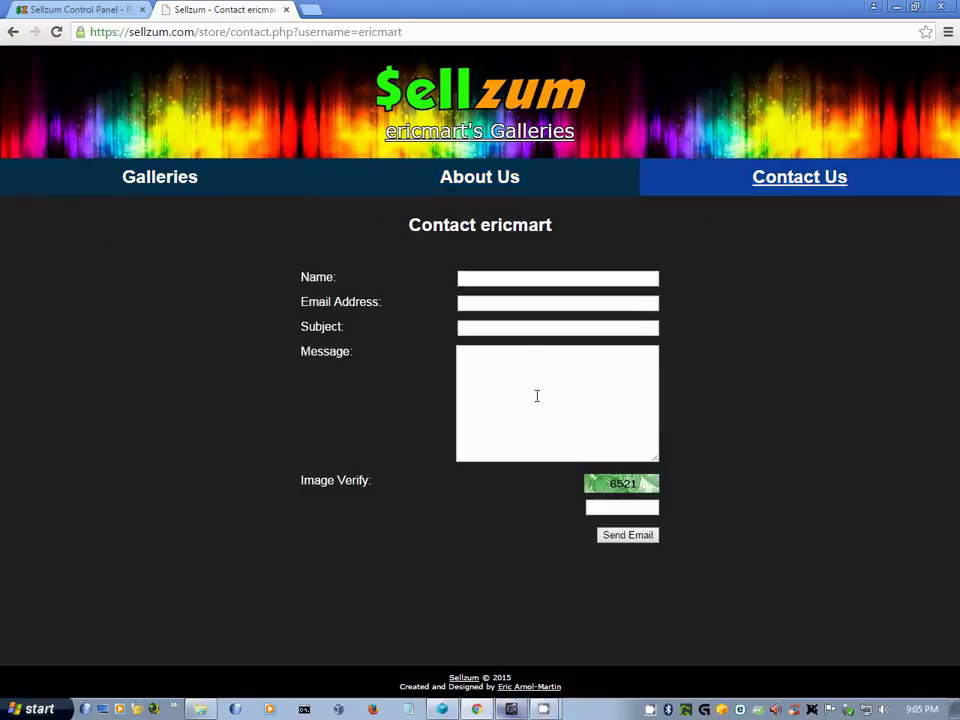
{"action": "left_click_drag", "start_coordinate": [388, 136], "coordinate": [551, 148]}
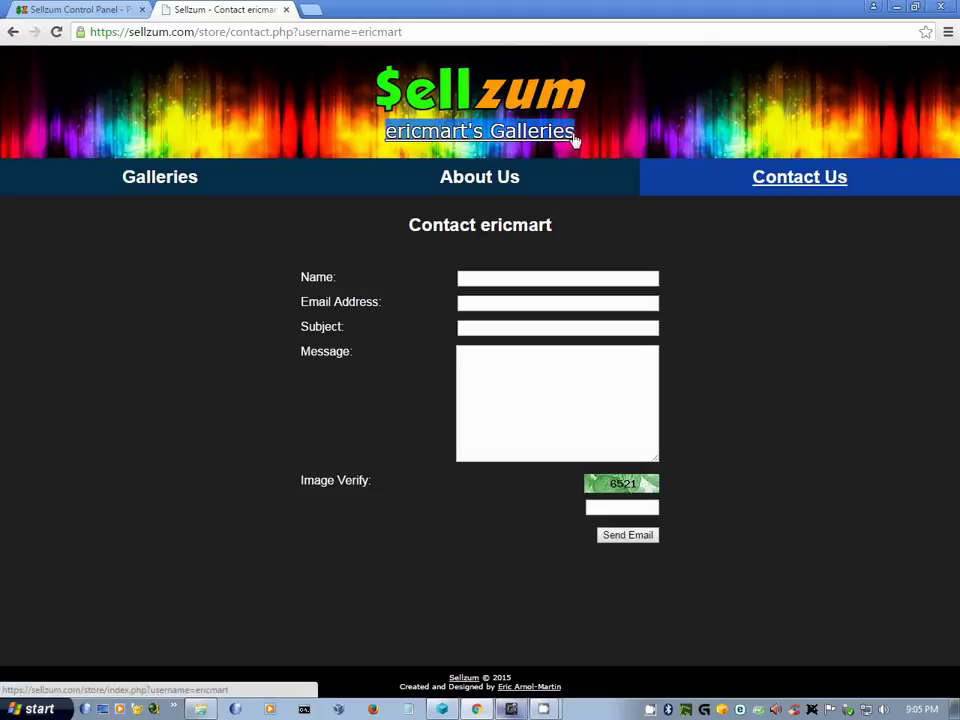
{"action": "left_click", "coordinate": [147, 192]}
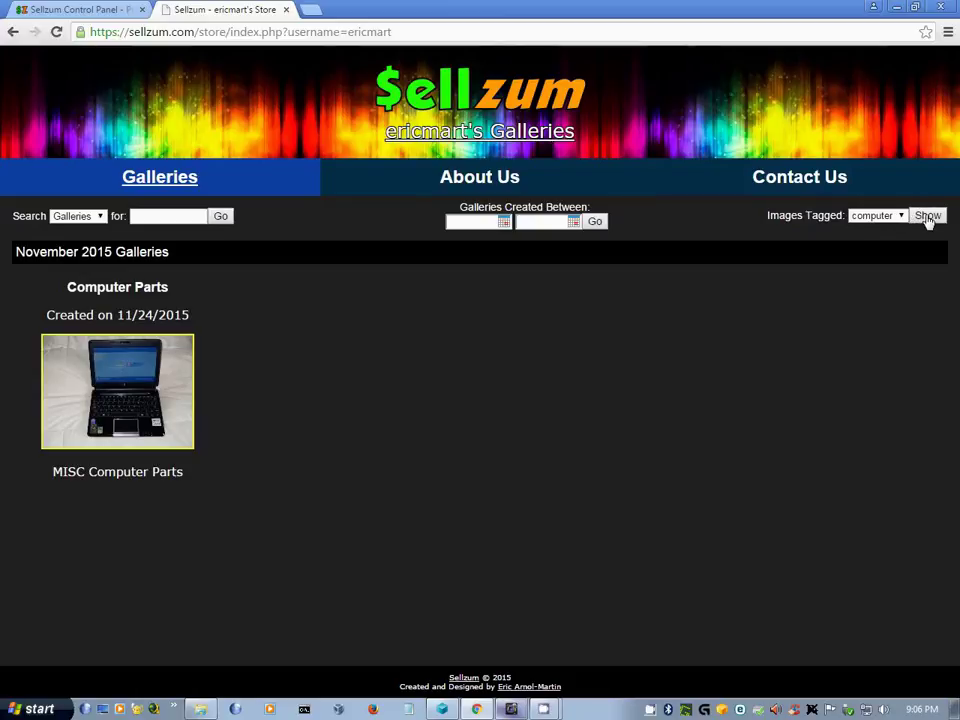
- List the storefront's products tagged 'computer', then return to the Control Panel tab
{"action": "left_click", "coordinate": [928, 216]}
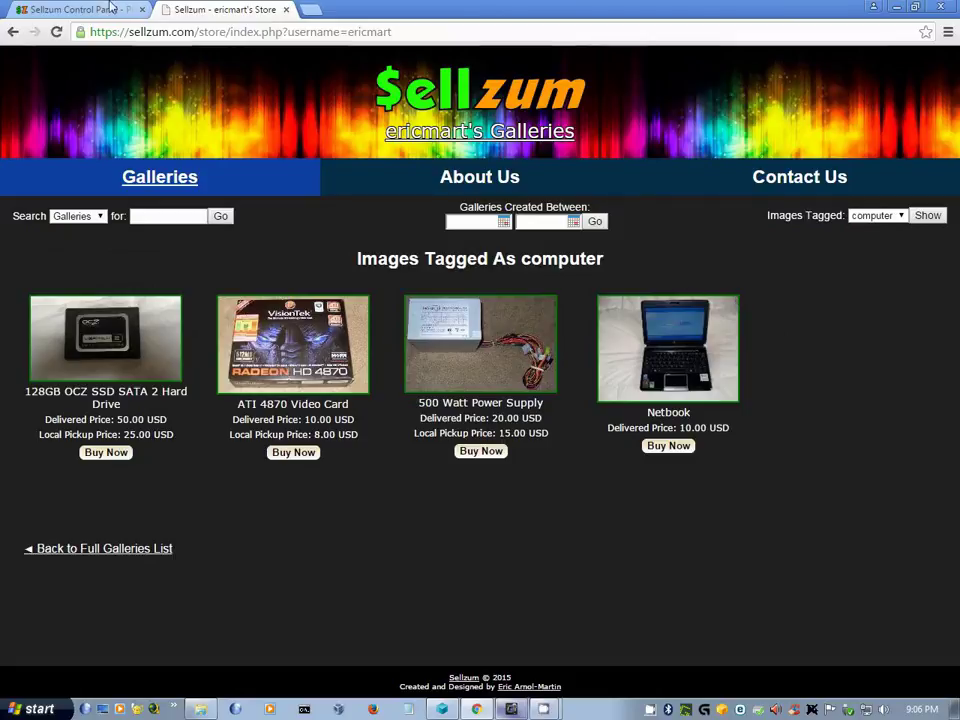
{"action": "left_click", "coordinate": [77, 11]}
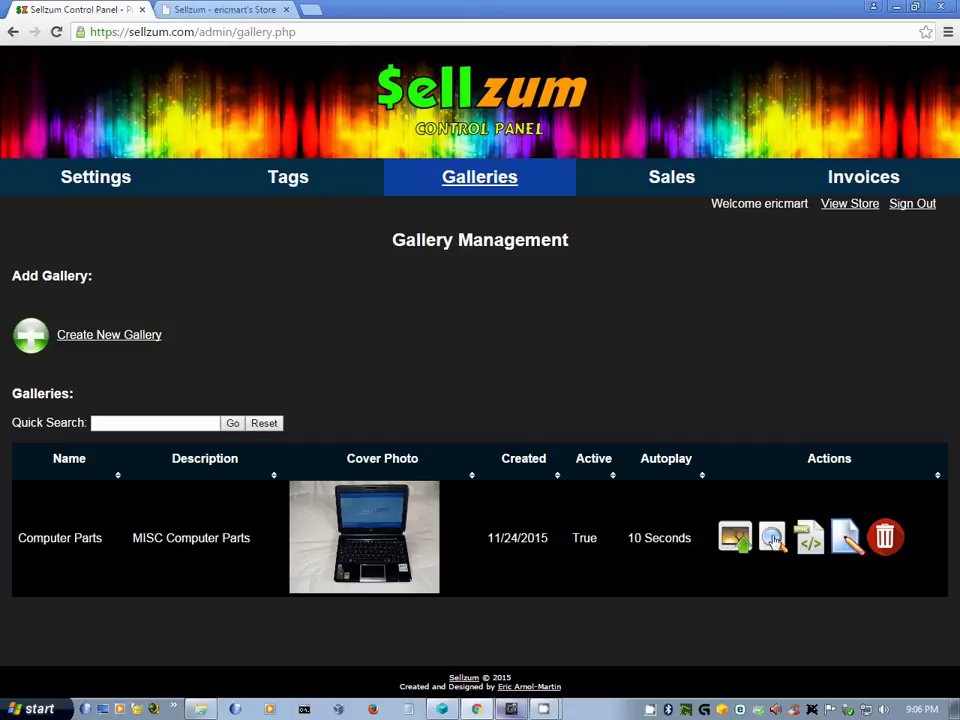
- Glance at the Computer Parts gallery's pictures, then bring up its direct link and embed HTML
{"action": "left_click", "coordinate": [772, 539]}
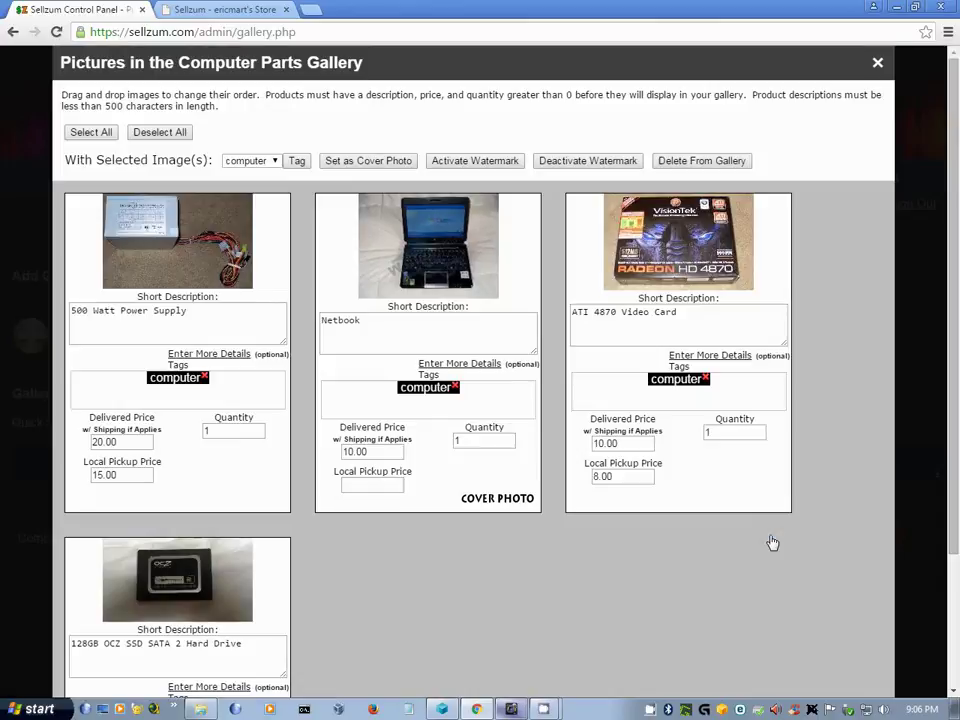
{"action": "left_click", "coordinate": [877, 63]}
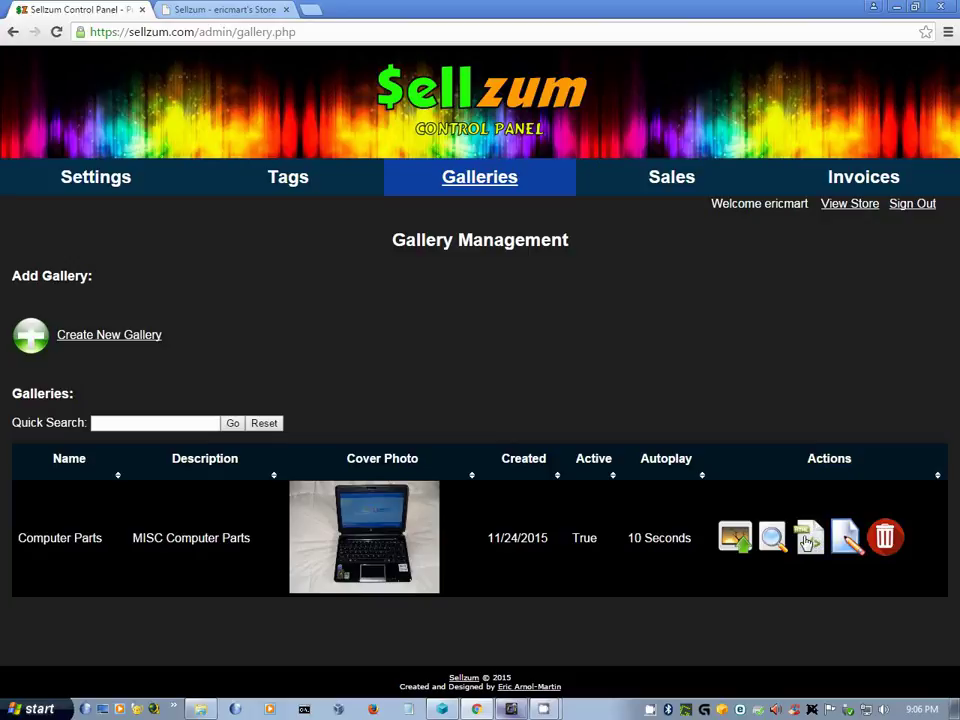
{"action": "left_click", "coordinate": [808, 541]}
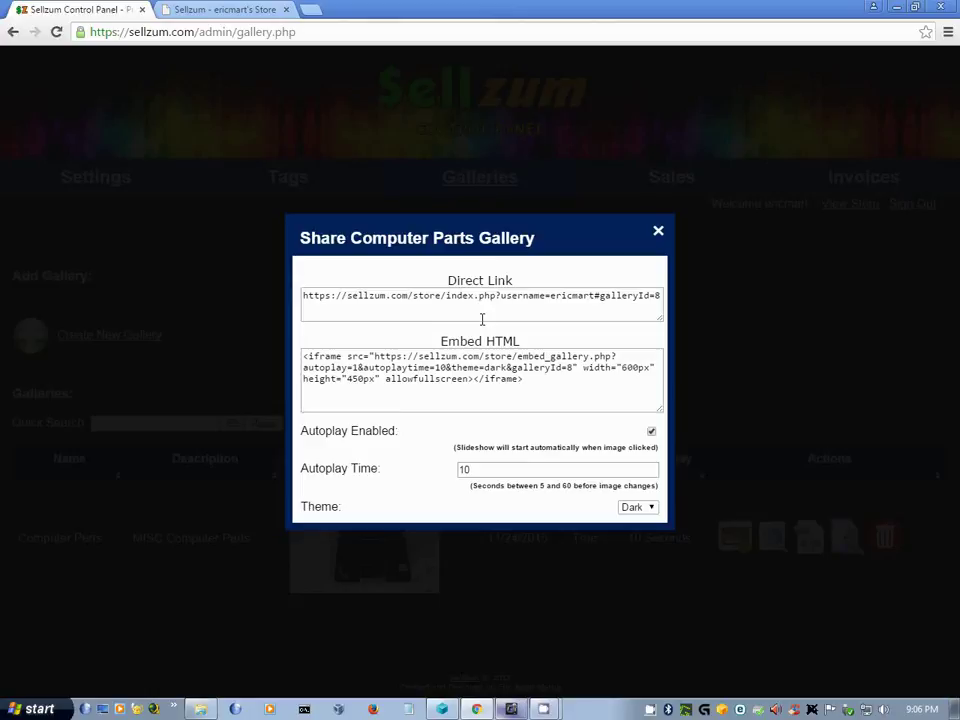
- Close the share dialog, dismiss Edit Gallery unchanged, and decline deleting the Computer Parts gallery
{"action": "left_click", "coordinate": [658, 231]}
{"action": "left_click", "coordinate": [846, 543]}
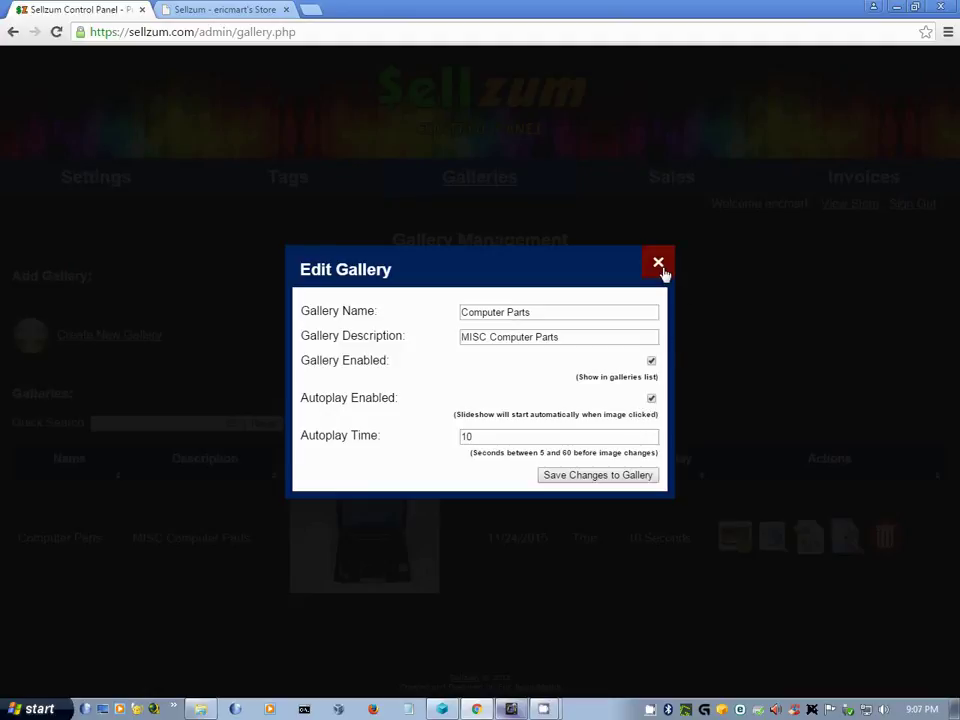
{"action": "left_click", "coordinate": [661, 266]}
{"action": "left_click", "coordinate": [886, 548]}
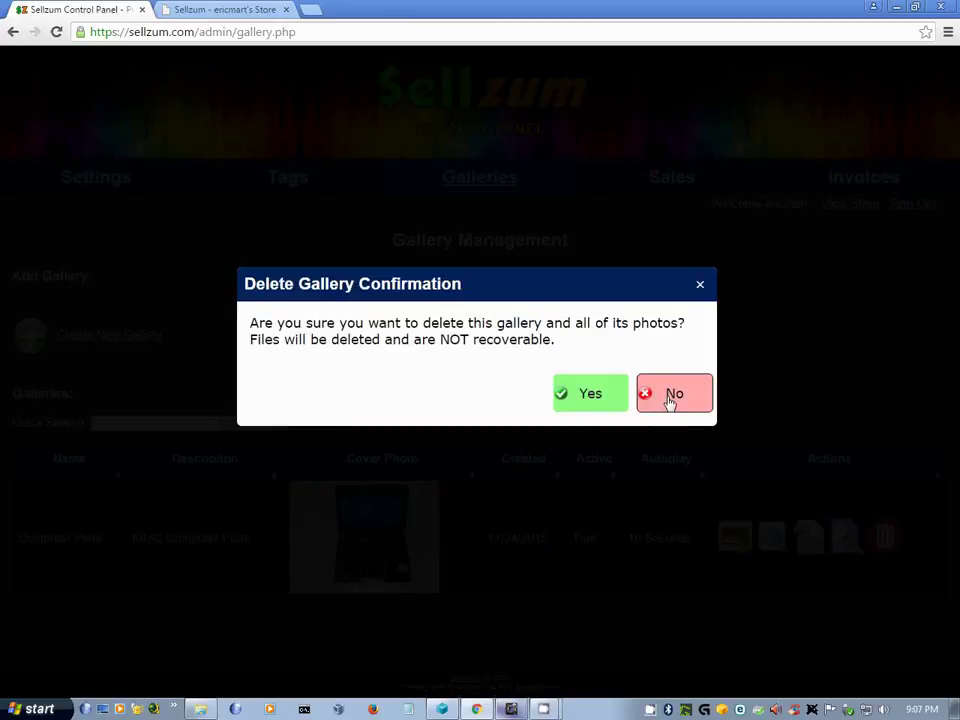
{"action": "left_click", "coordinate": [670, 396]}
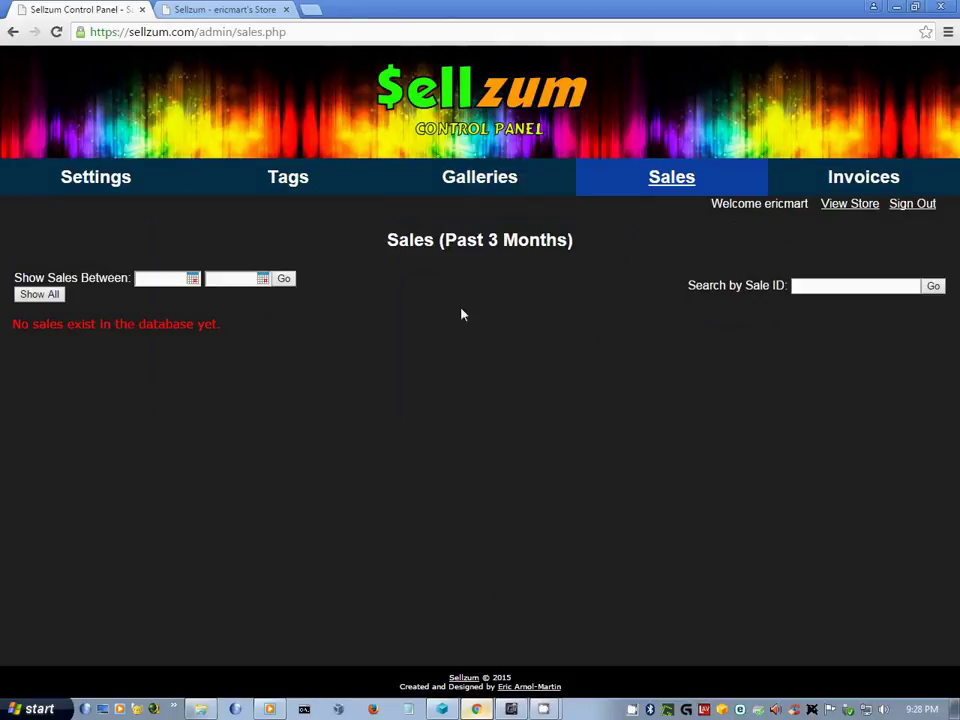
{"action": "left_click", "coordinate": [142, 283]}
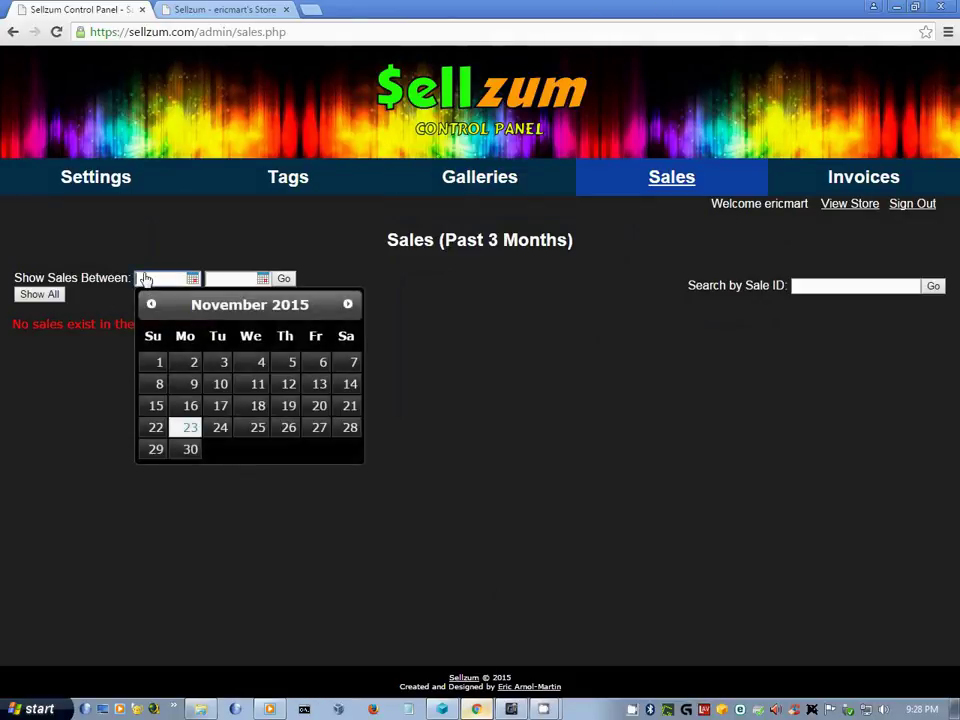
{"action": "left_click", "coordinate": [560, 380]}
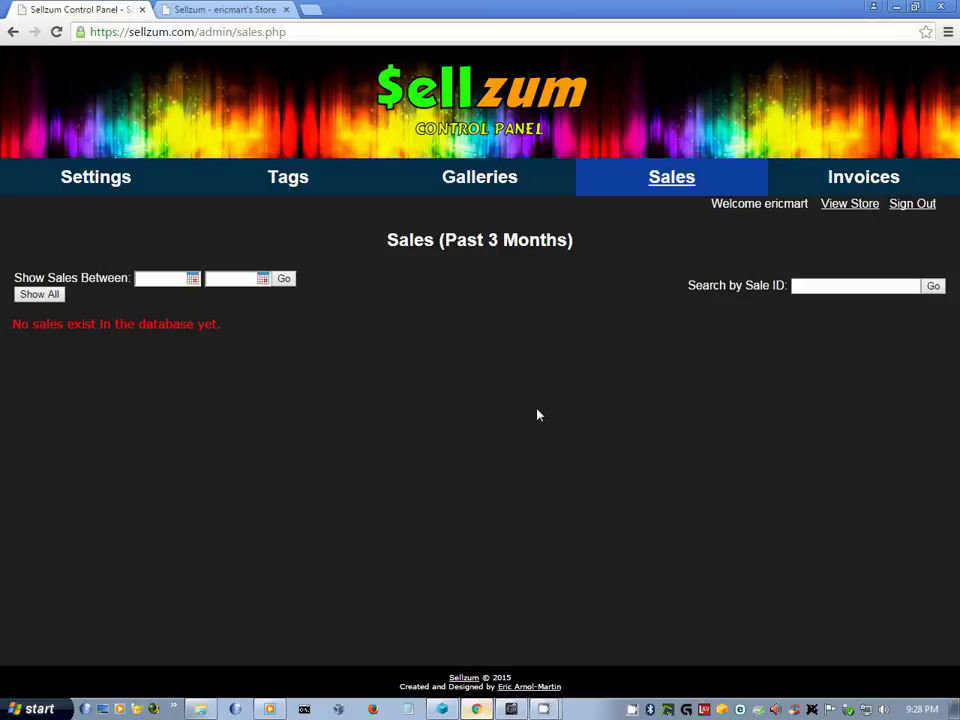
{"action": "left_click", "coordinate": [855, 178]}
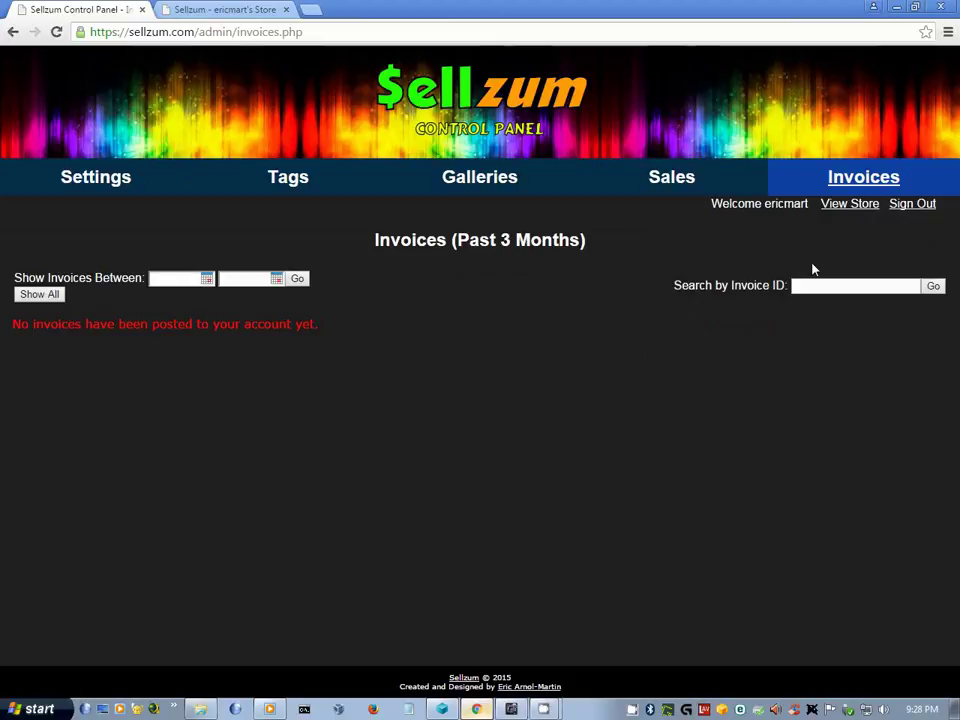
{"action": "left_click", "coordinate": [700, 188]}
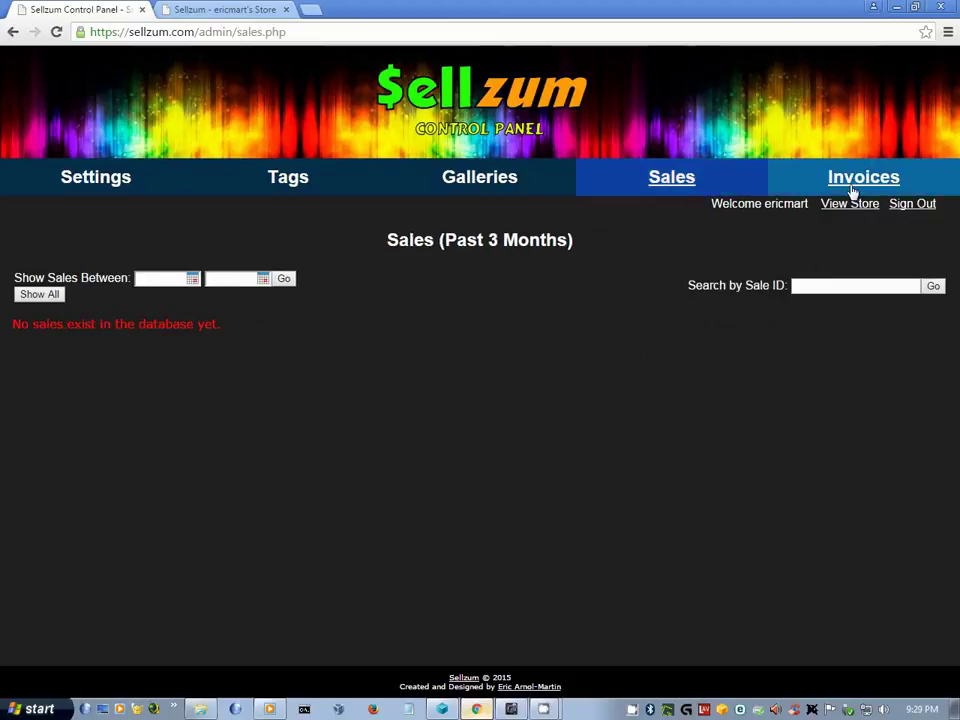